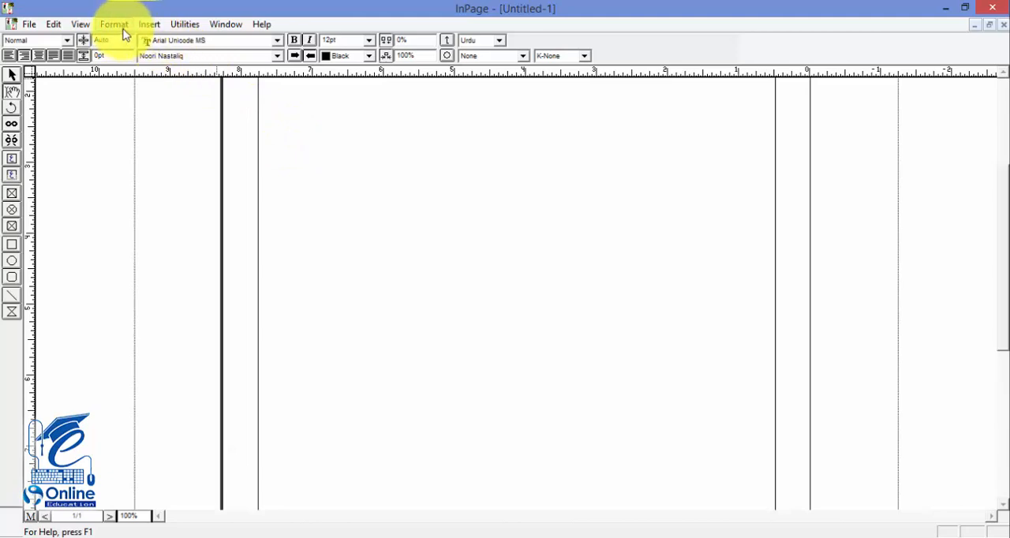
click(150, 24)
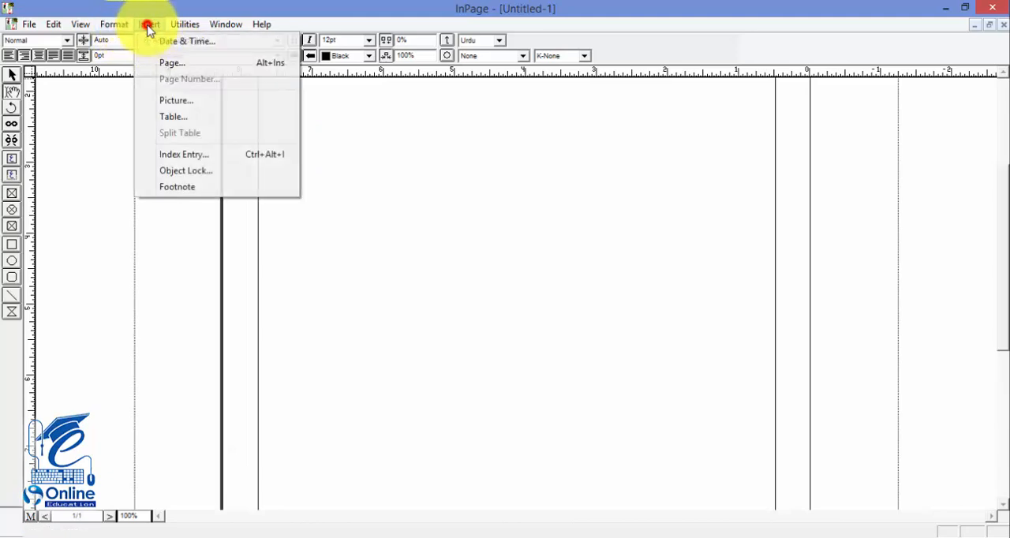
click(191, 106)
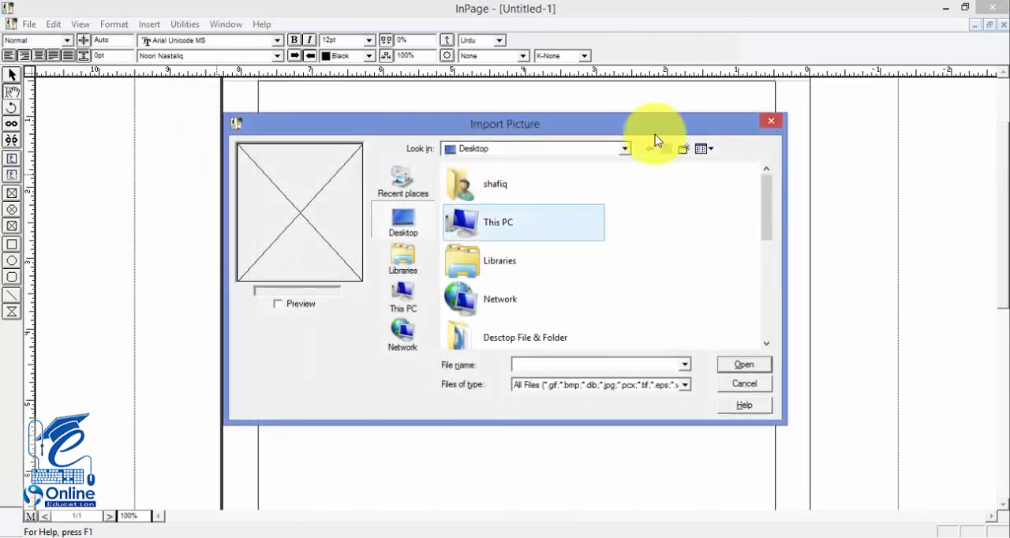
click(771, 121)
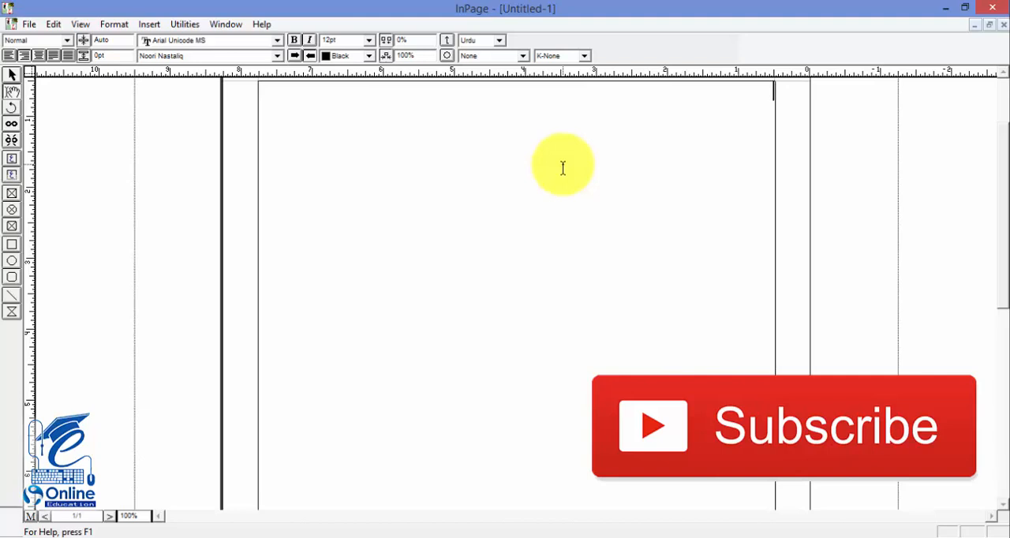
click(150, 23)
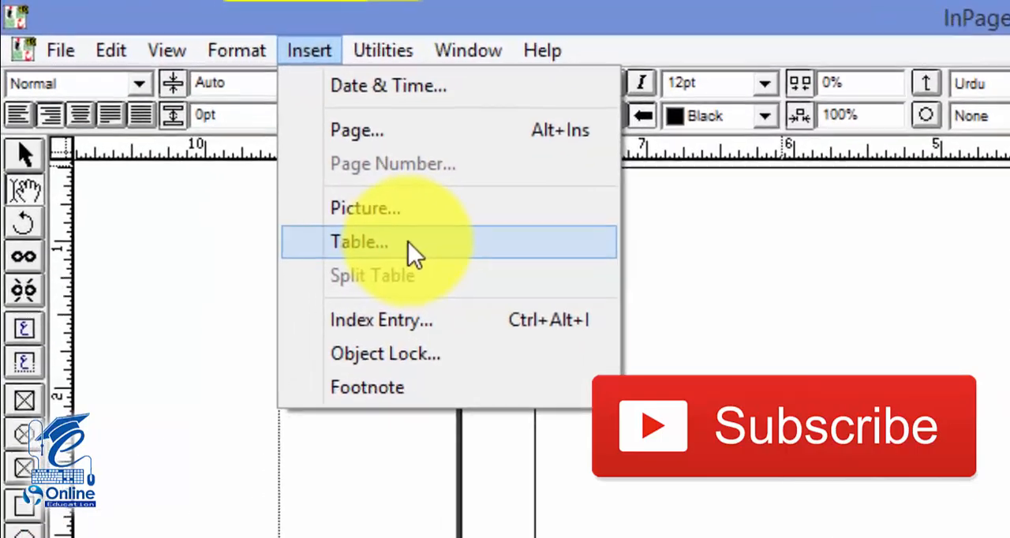
click(433, 258)
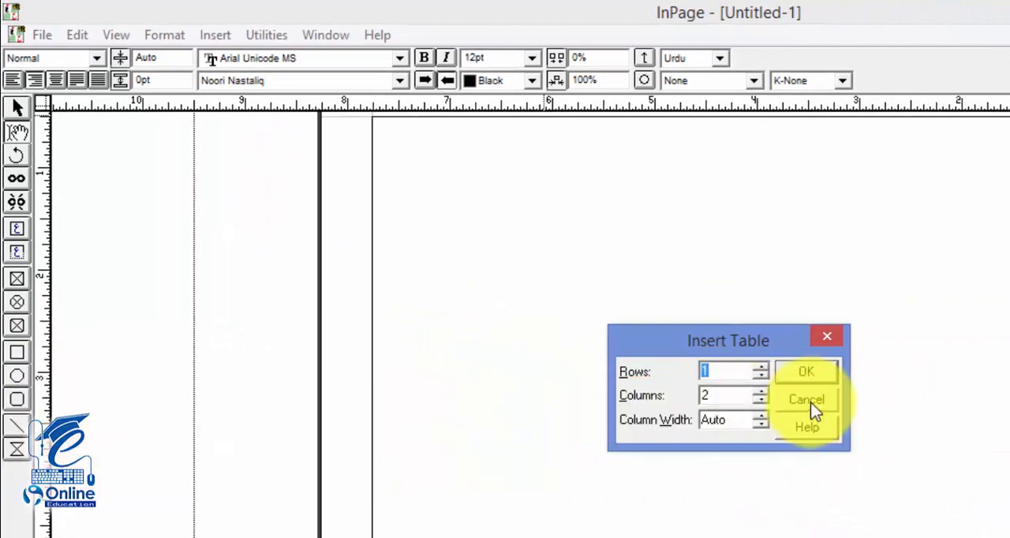
click(811, 401)
Step: Insert a table with 1 row, 3 columns and automatic column width on the page
right_click(741, 351)
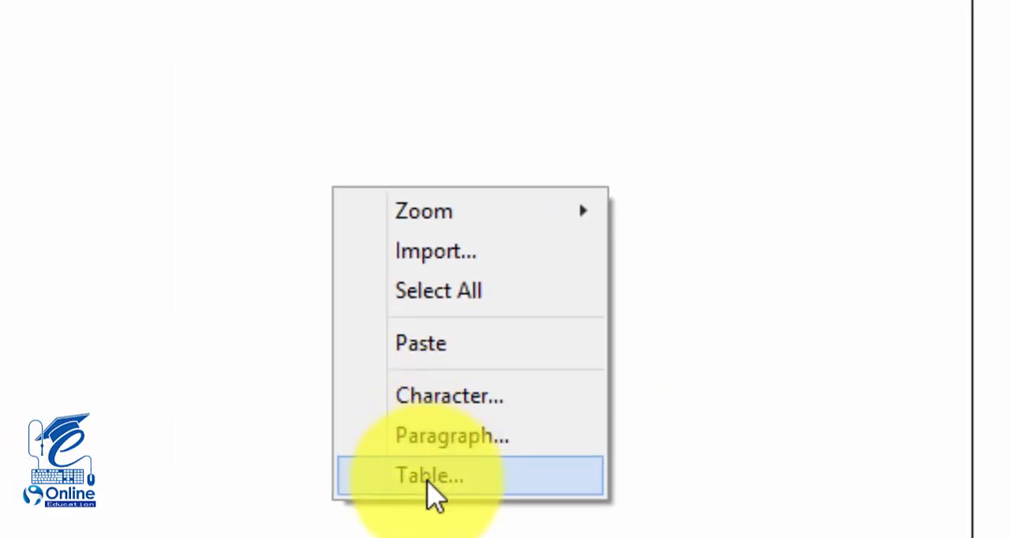
click(430, 489)
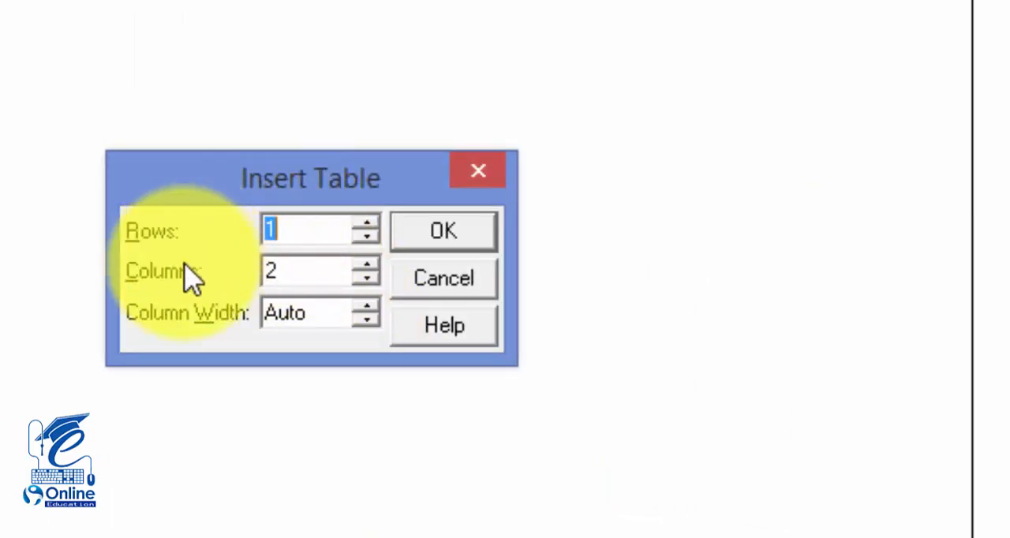
double_click(305, 230)
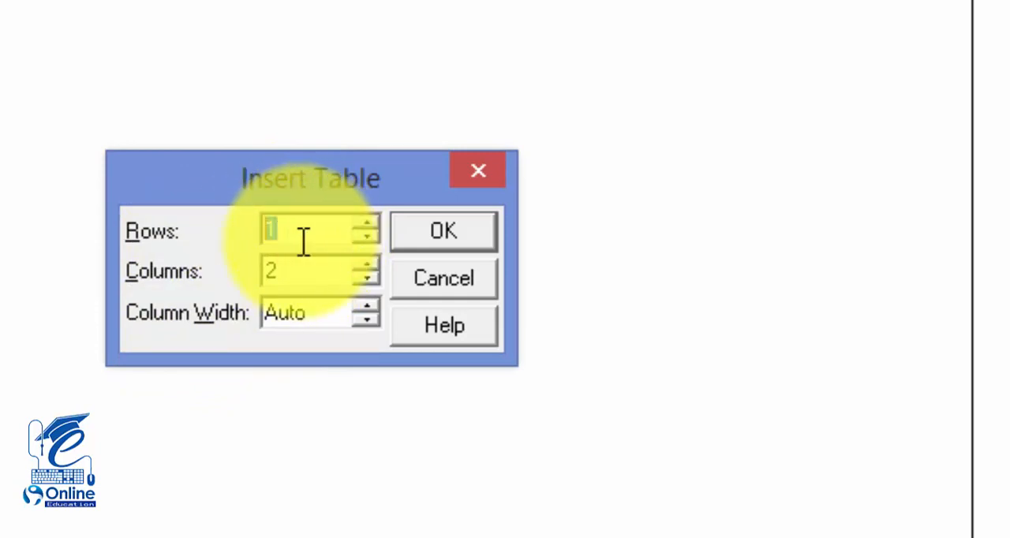
click(271, 274)
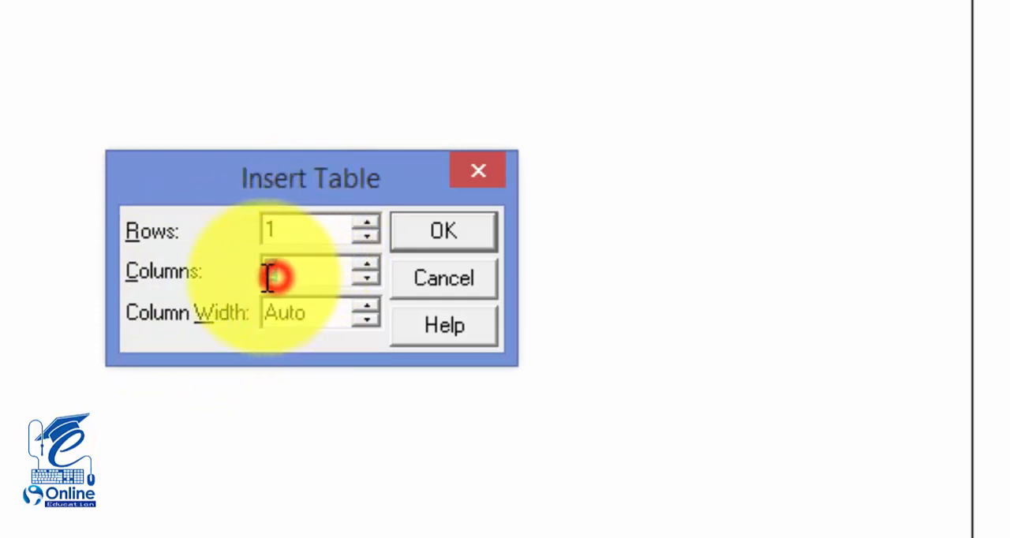
click(268, 231)
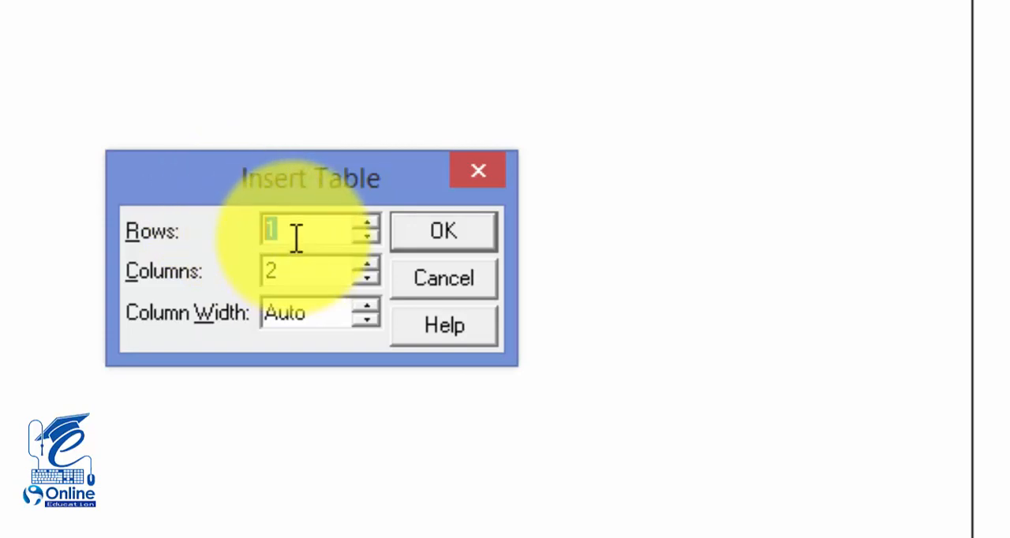
click(304, 234)
click(263, 242)
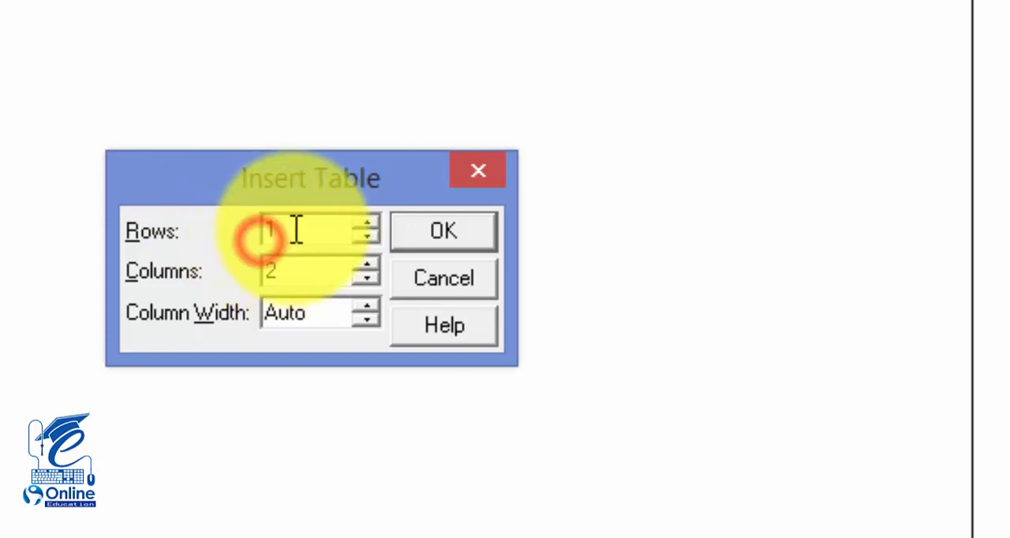
drag(295, 229, 264, 232)
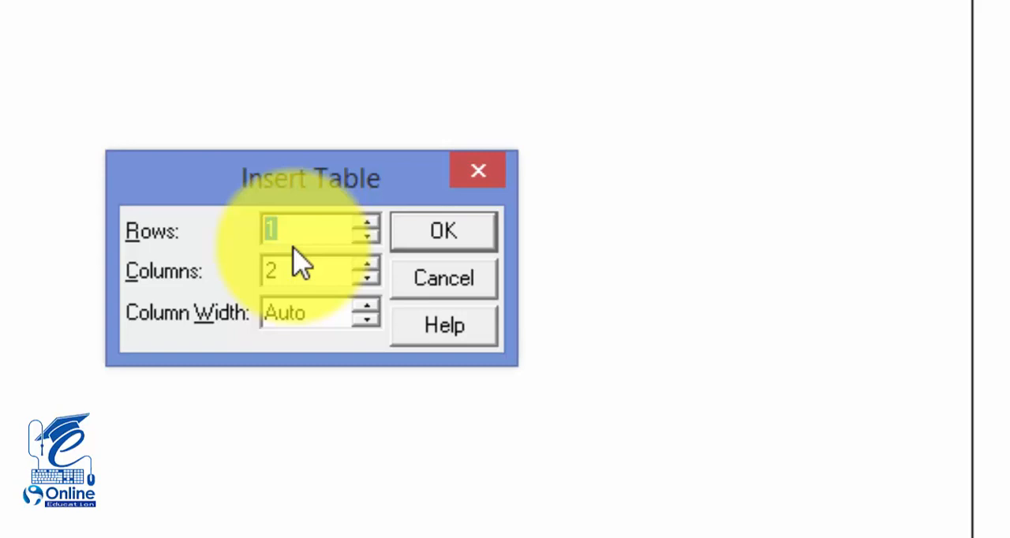
drag(293, 271, 265, 272)
text(3)
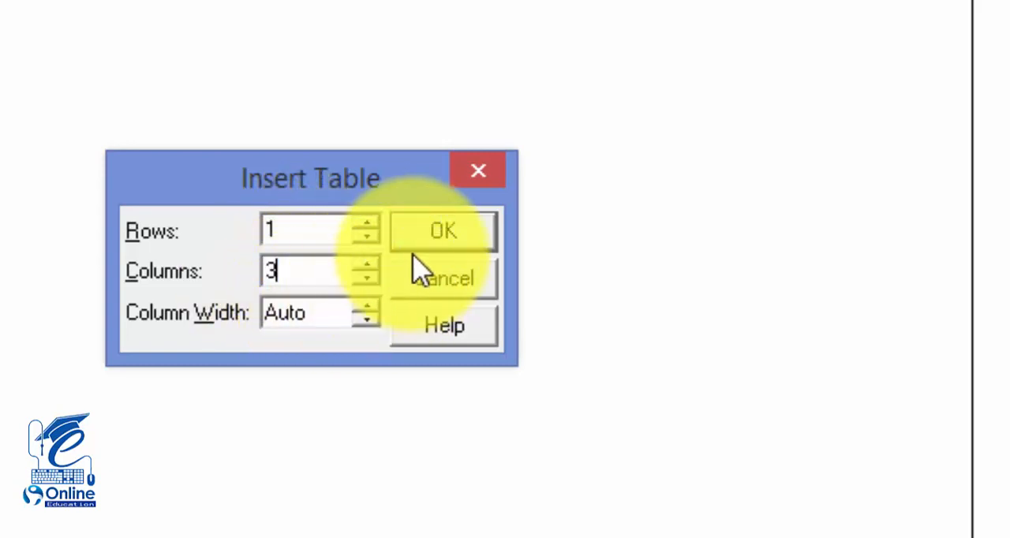
click(442, 236)
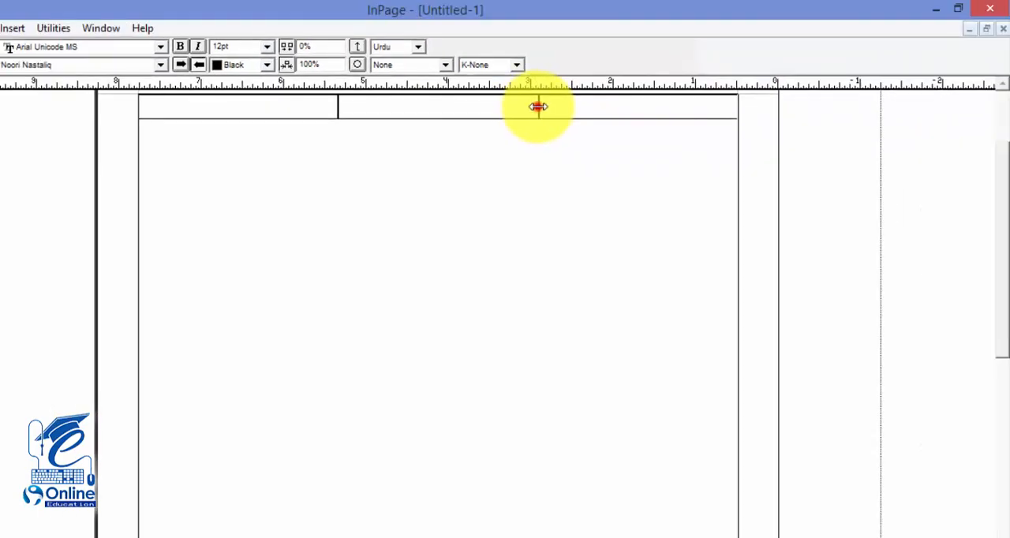
Step: Move the table's inner dividers to about 1.3 and 6.7 on the horizontal ruler and pull both outer edges slightly inward
drag(537, 106, 675, 132)
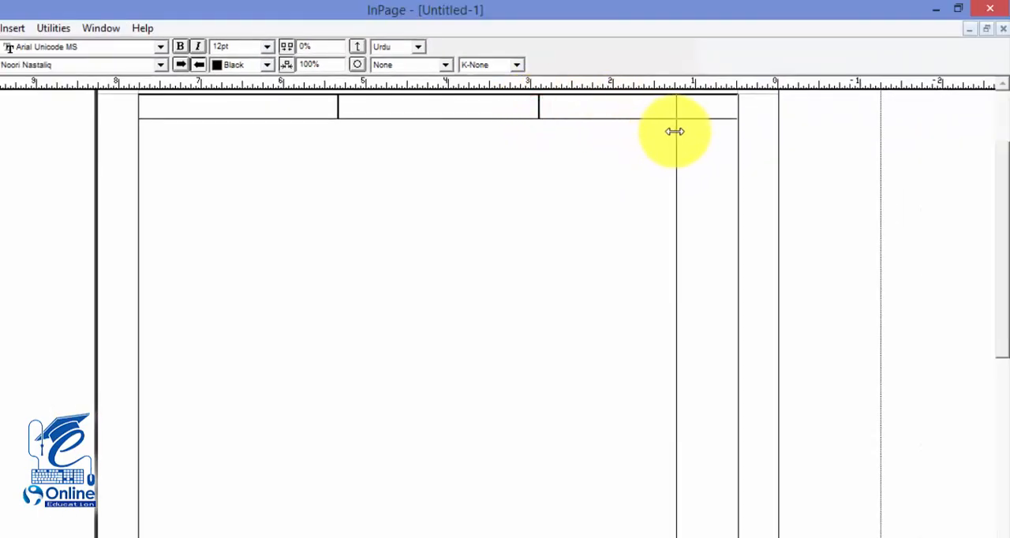
drag(674, 126, 542, 128)
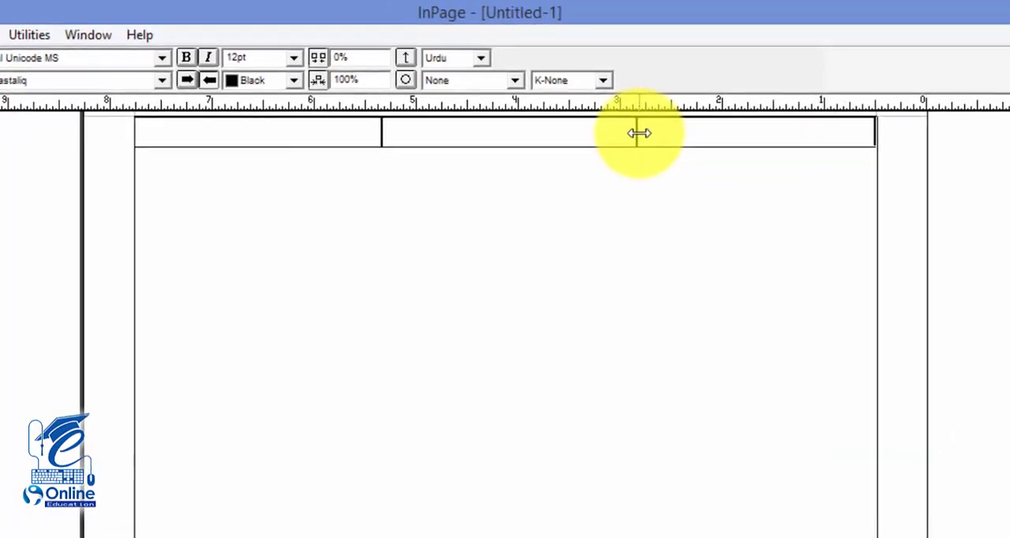
drag(654, 138, 810, 147)
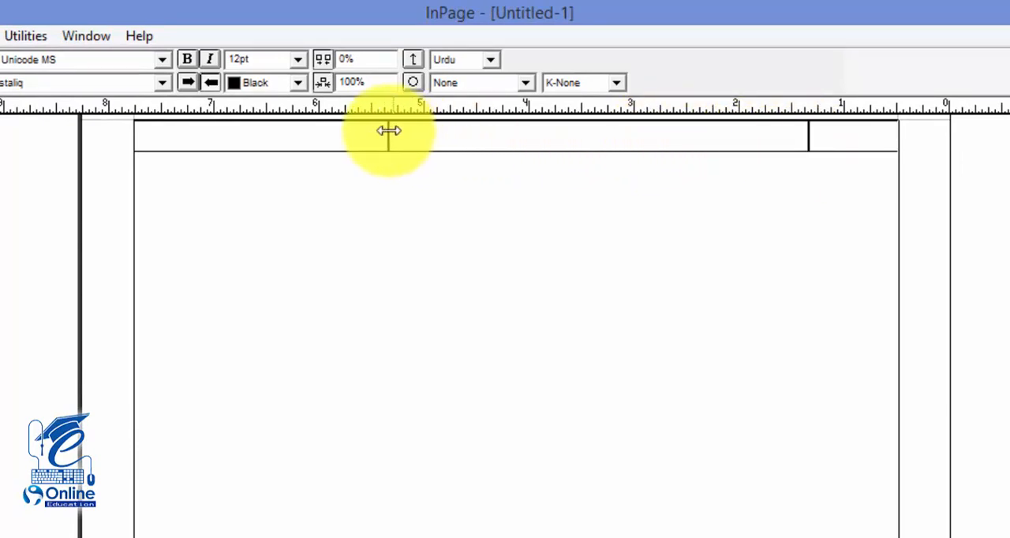
drag(388, 131, 246, 135)
drag(136, 134, 137, 134)
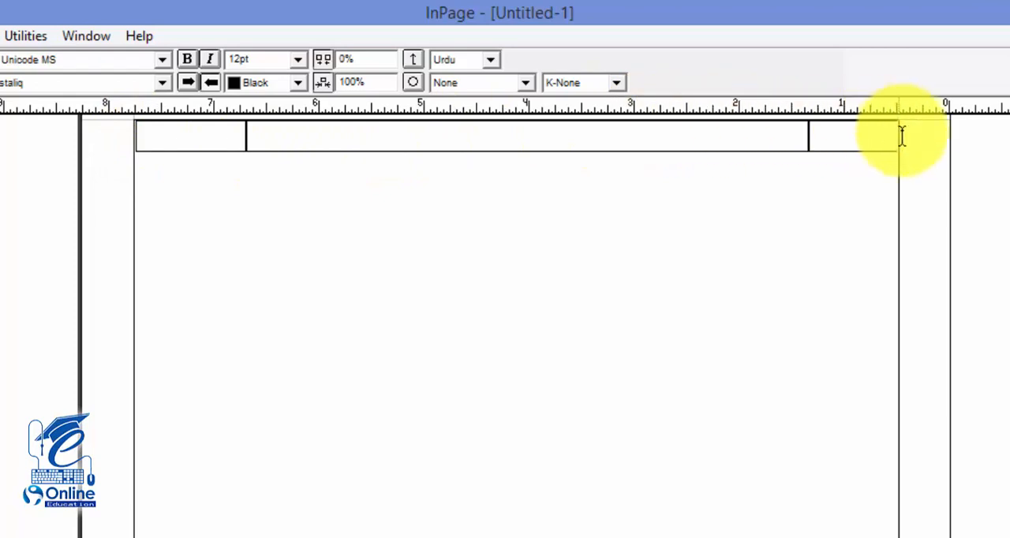
drag(897, 131, 892, 133)
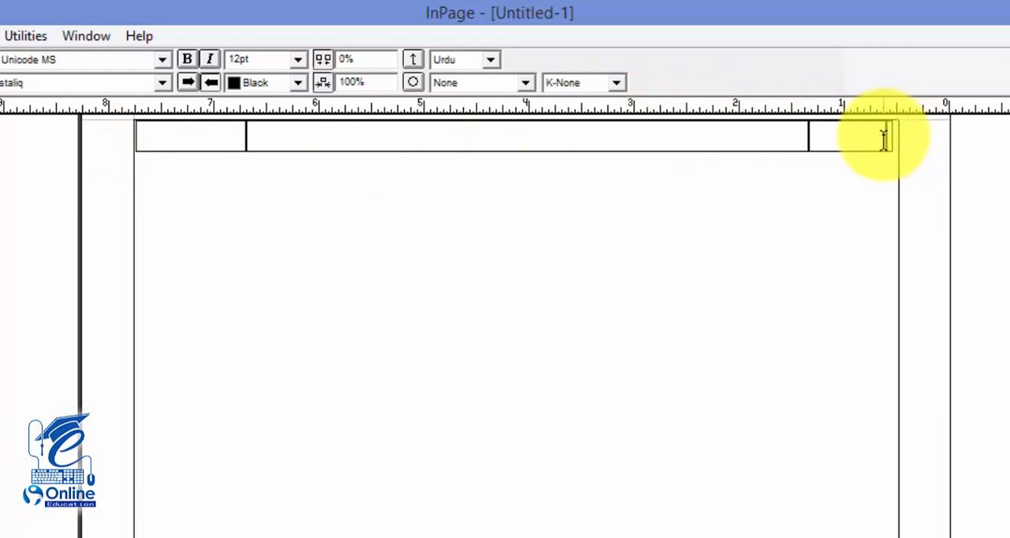
Step: Enter the Urdu headings نمبر شمار, مضامین and صفحہ نمبر in the three cells, from the rightmost to the leftmost
click(883, 140)
key(ctrl+2)
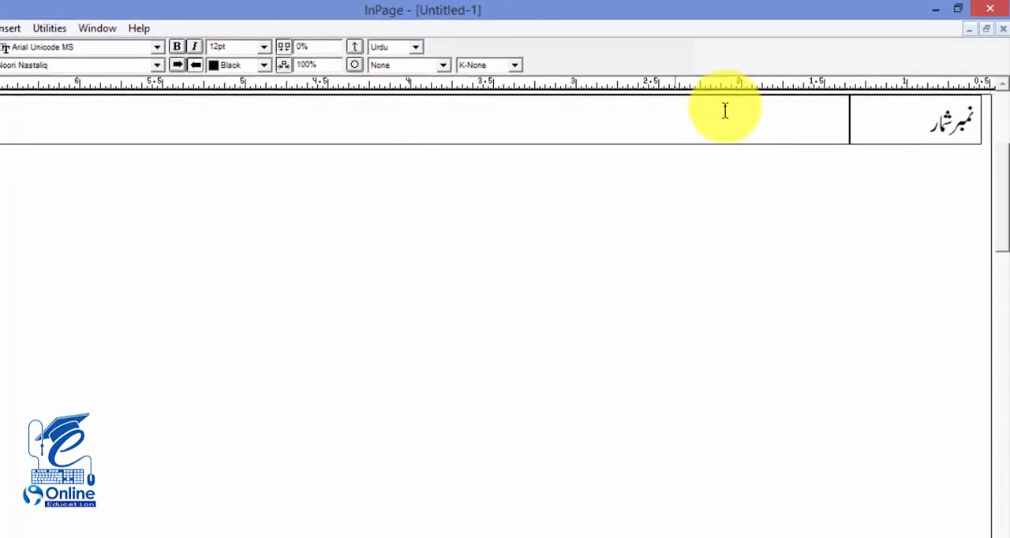
text(مضامین)
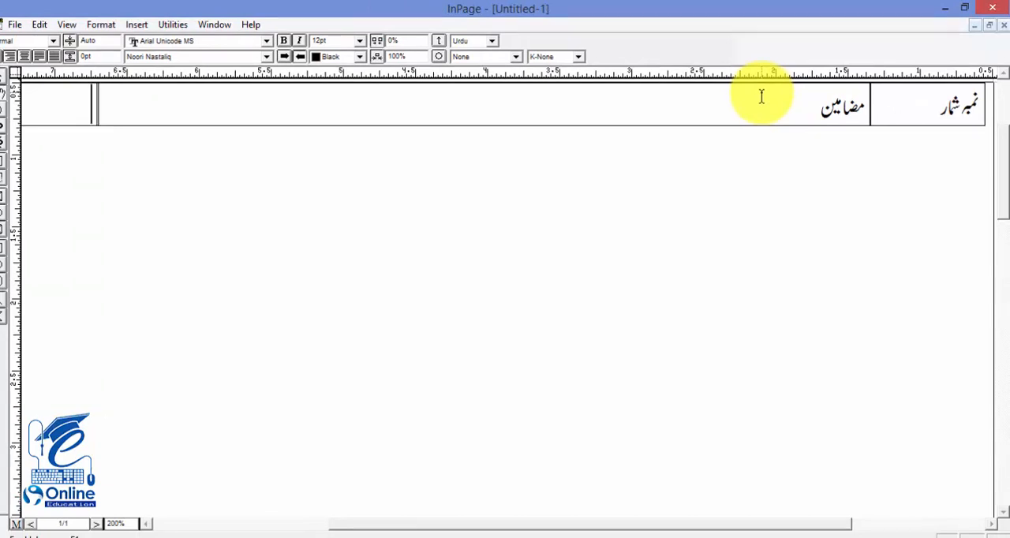
text(صفحہ نمبر)
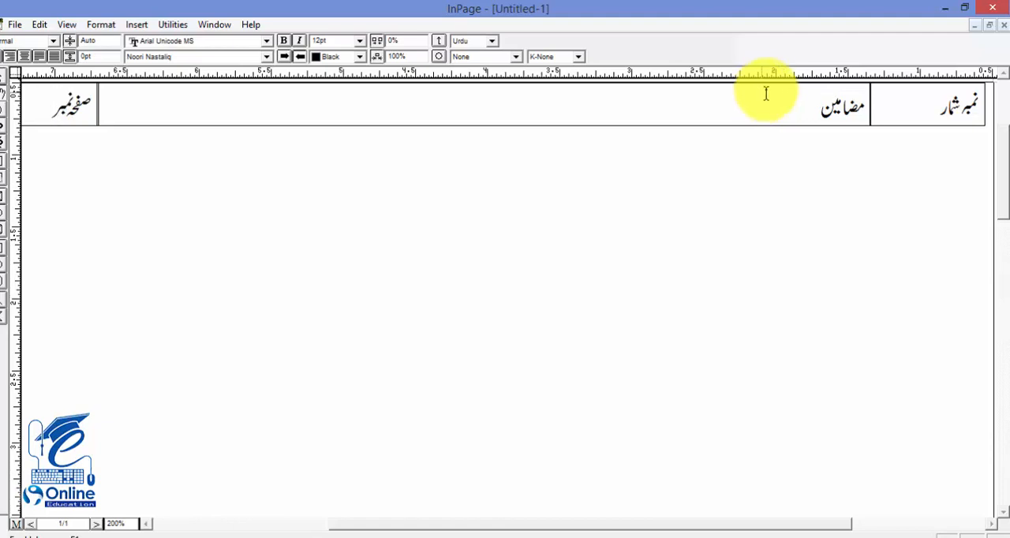
Step: Center the text in all three heading cells of the table
click(800, 108)
drag(942, 111, 73, 213)
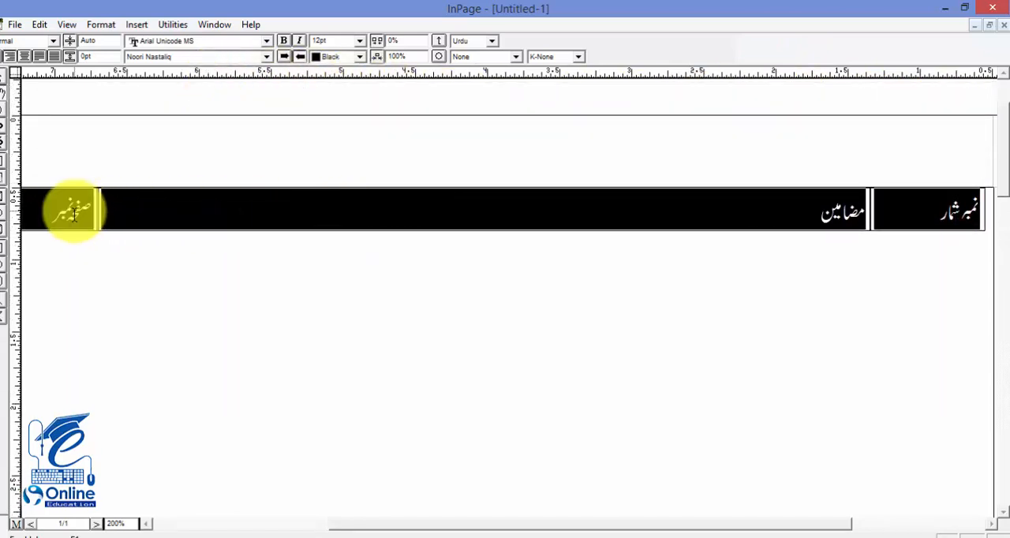
key(ctrl+alt+c)
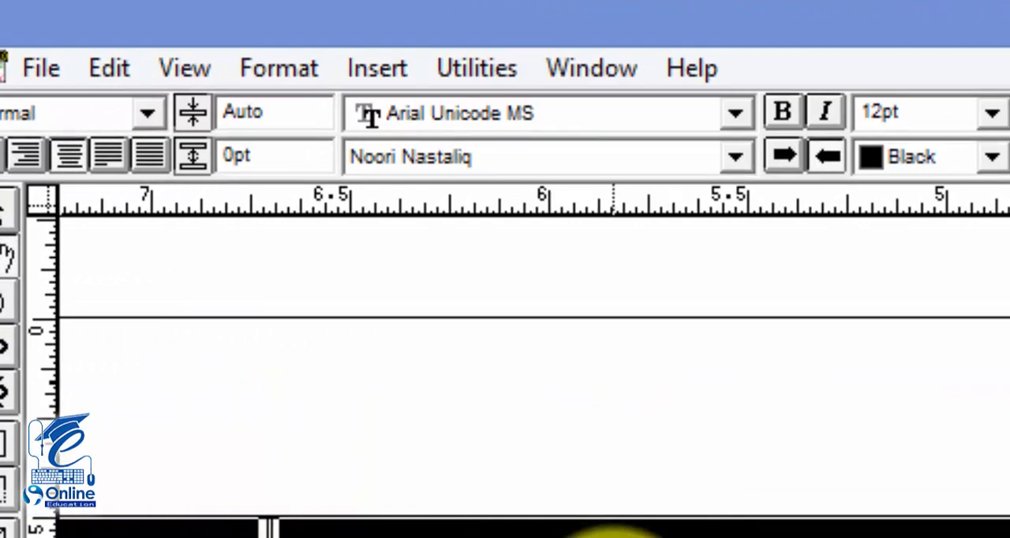
click(67, 160)
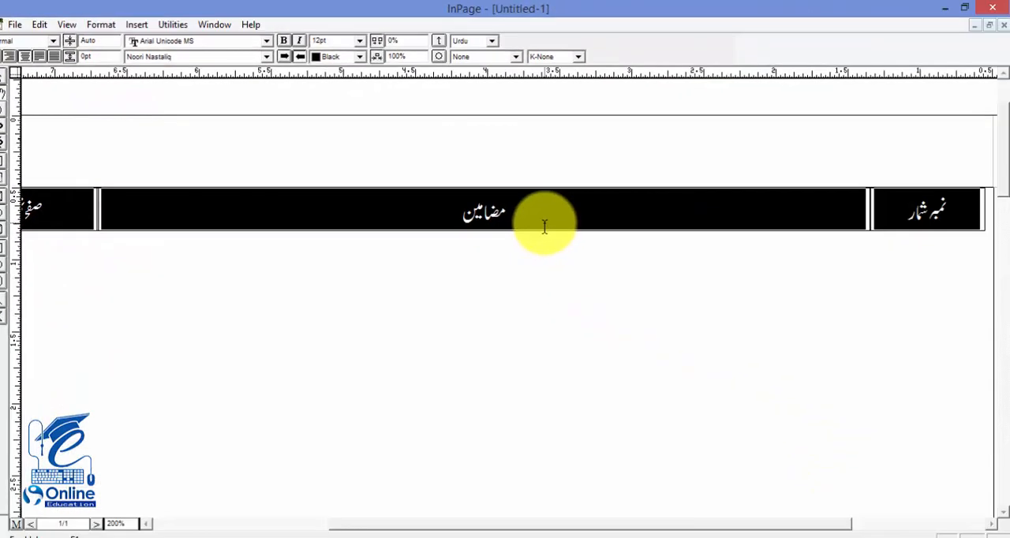
click(776, 308)
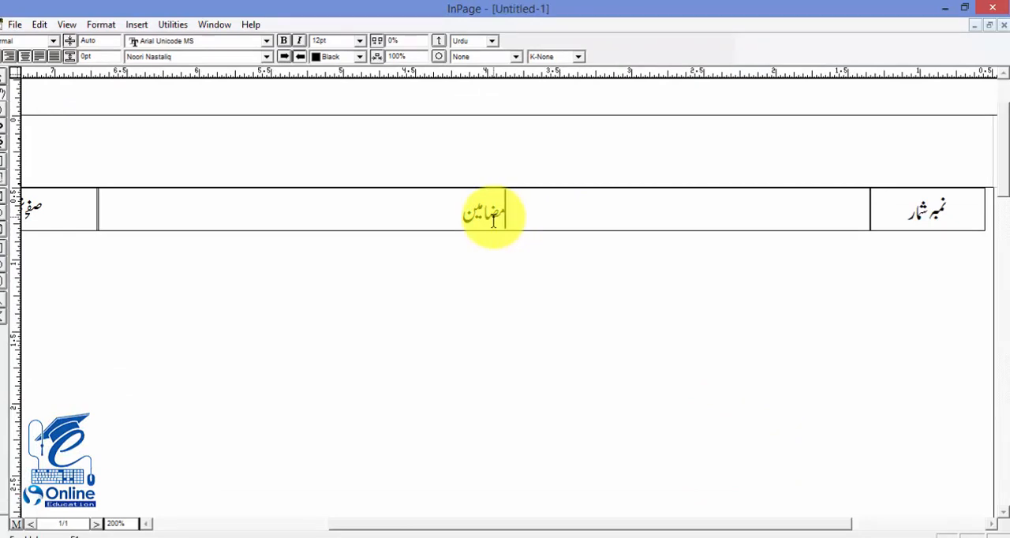
Step: Add eight empty rows to the table below the heading row
key(ctrl+1)
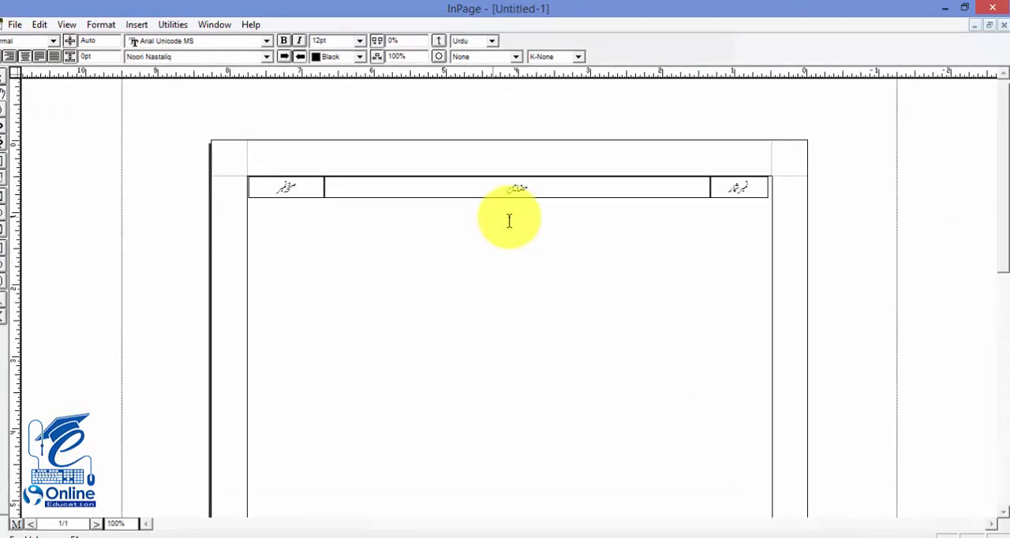
click(735, 187)
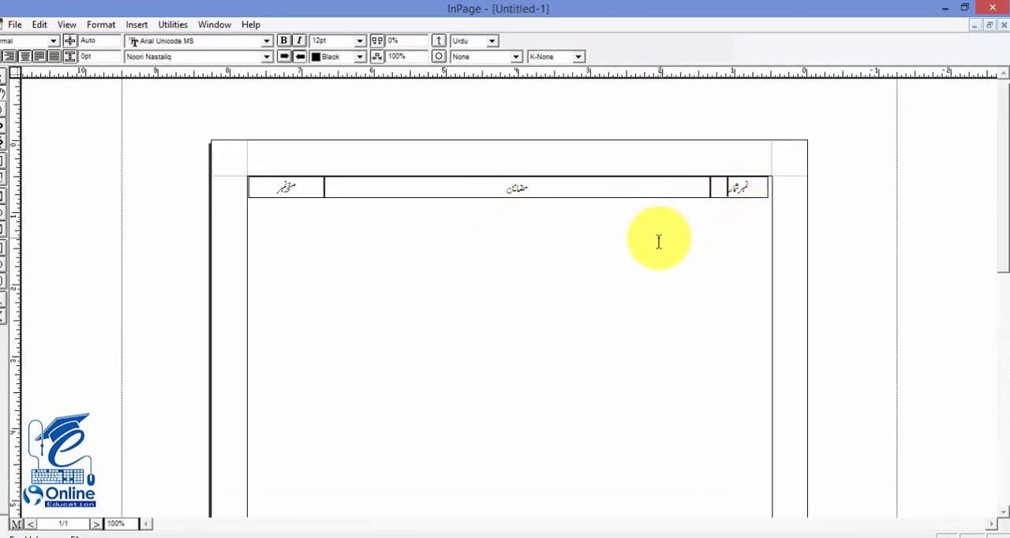
key(Tab)
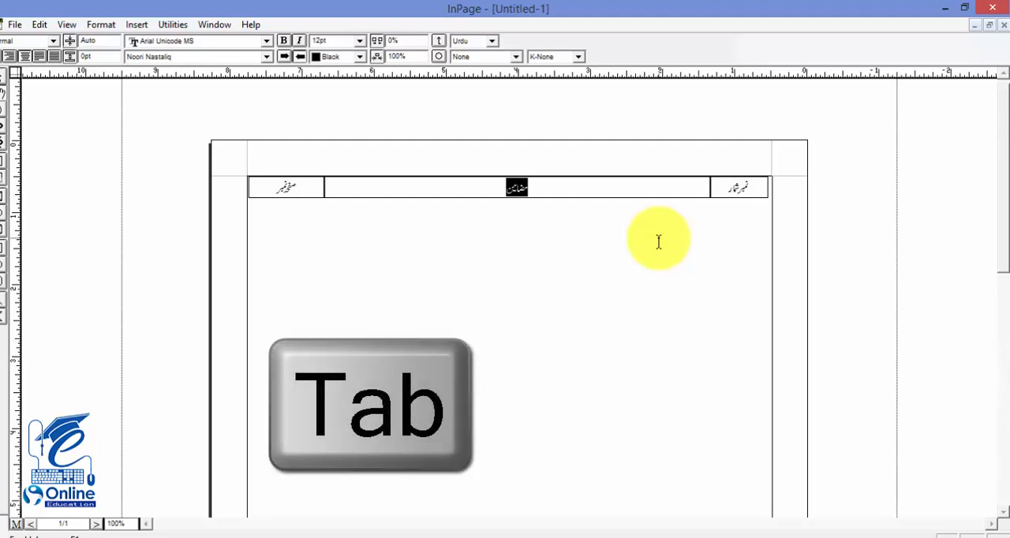
key(Tab)
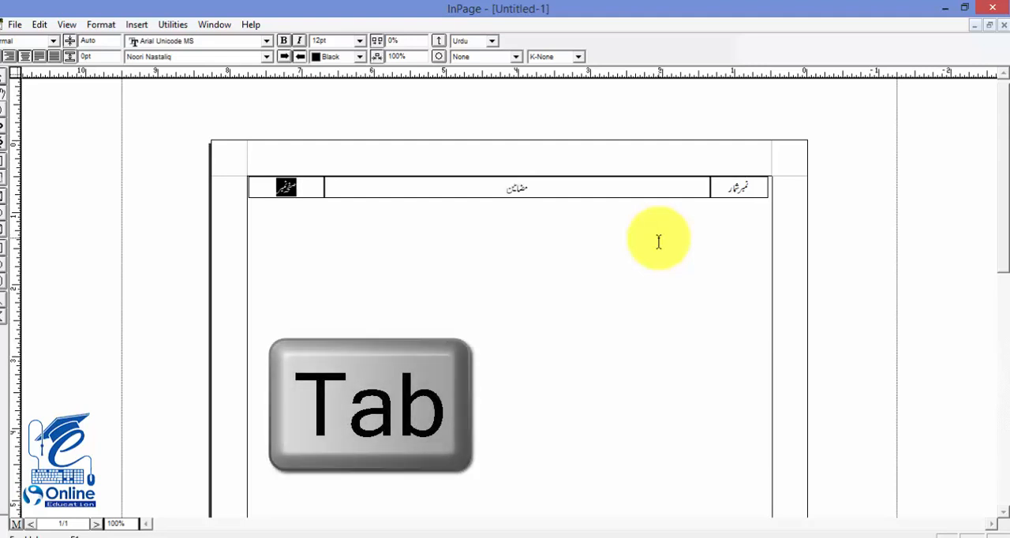
key(Tab)
key(Tab)
key(Tab)
key(Tab)
key(Tab)
key(Tab)
key(Tab)
key(Tab)
key(Tab)
key(Tab)
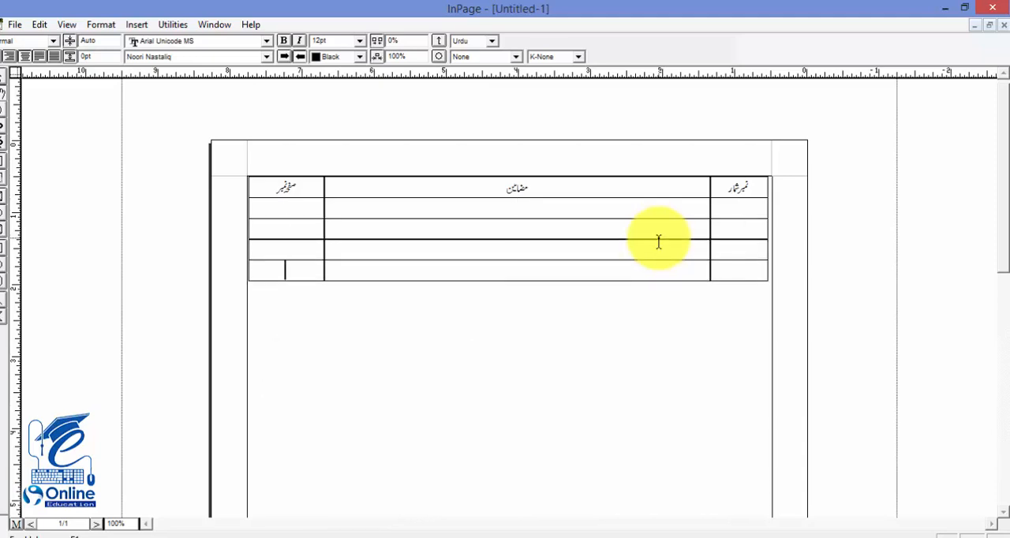
key(Tab)
key(Tab)
key(Tab)
key(Tab)
key(Tab)
key(Tab)
key(Tab)
key(Tab)
key(Tab)
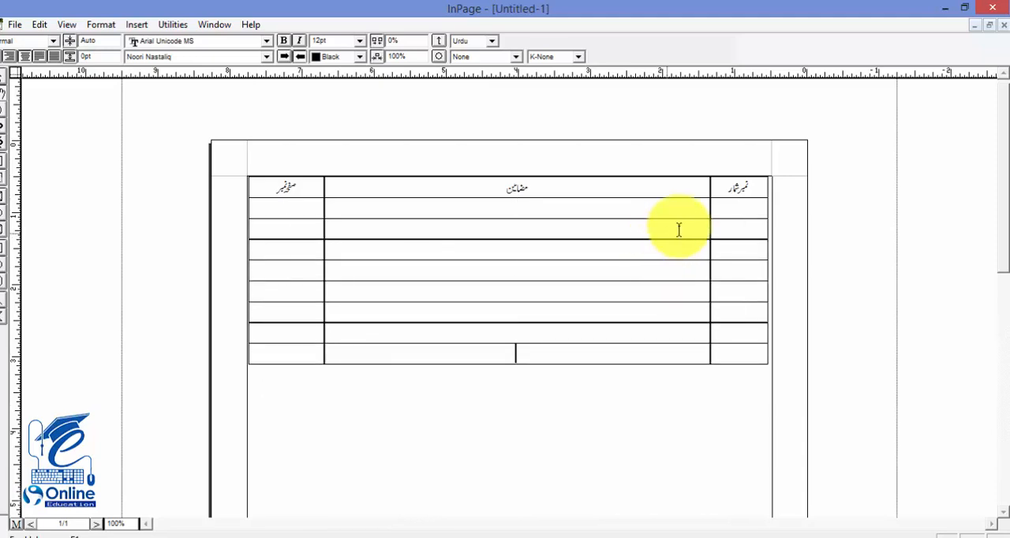
Step: Fill the first row below the headings with serial number 1, the subject پاکستان and page number 1
click(732, 207)
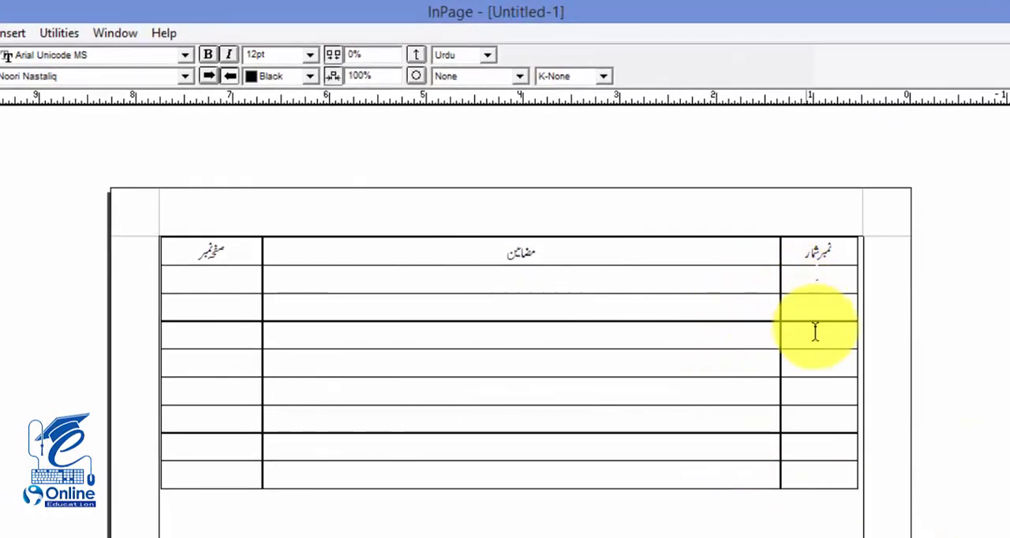
text(1)
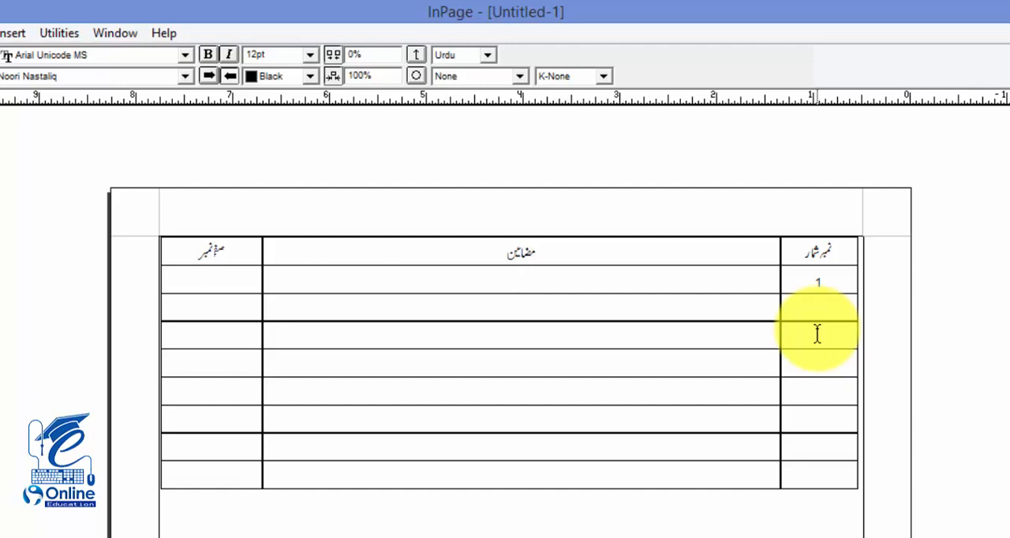
text(پاکستان)
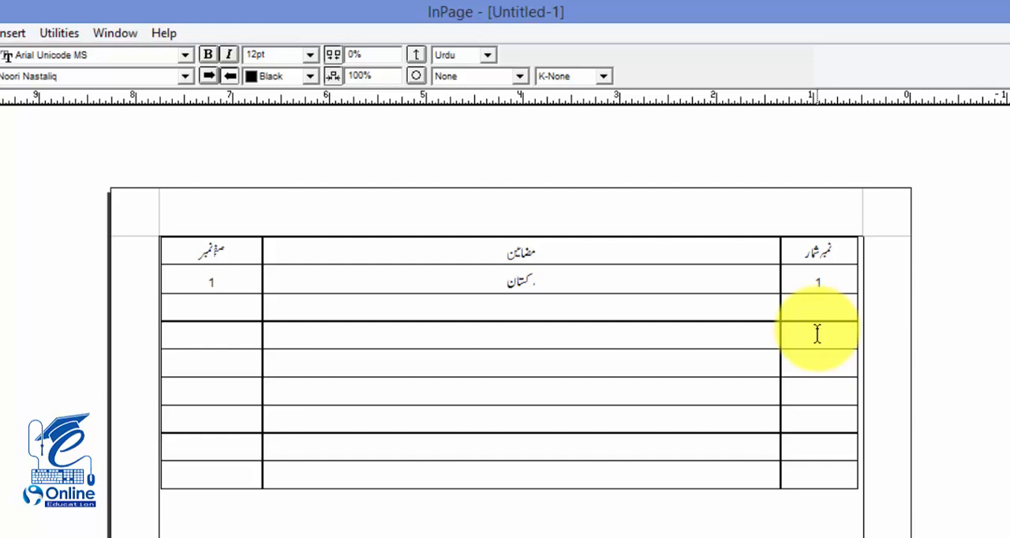
Step: Set the page number in the پاکستان row to 10
text(10)
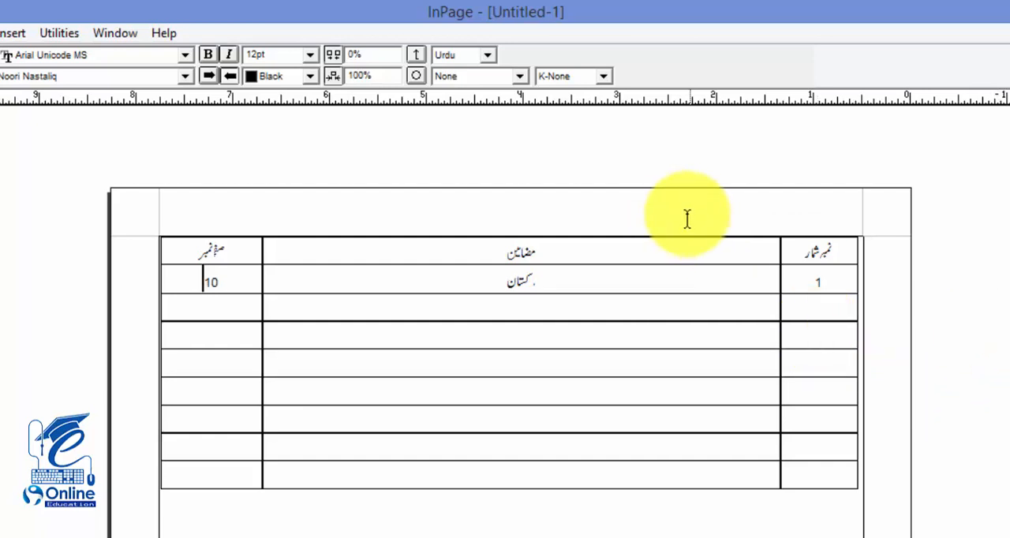
drag(592, 310, 591, 368)
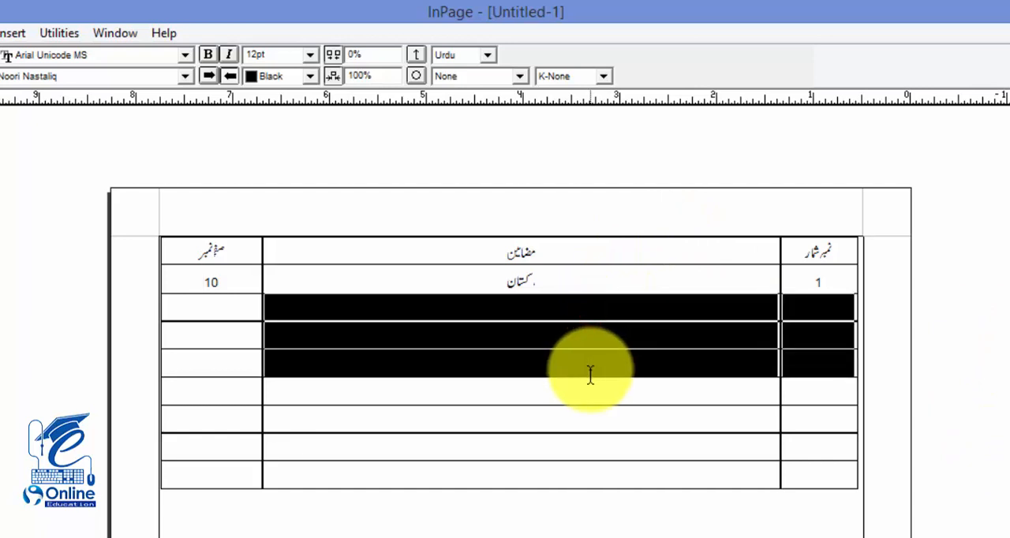
click(507, 336)
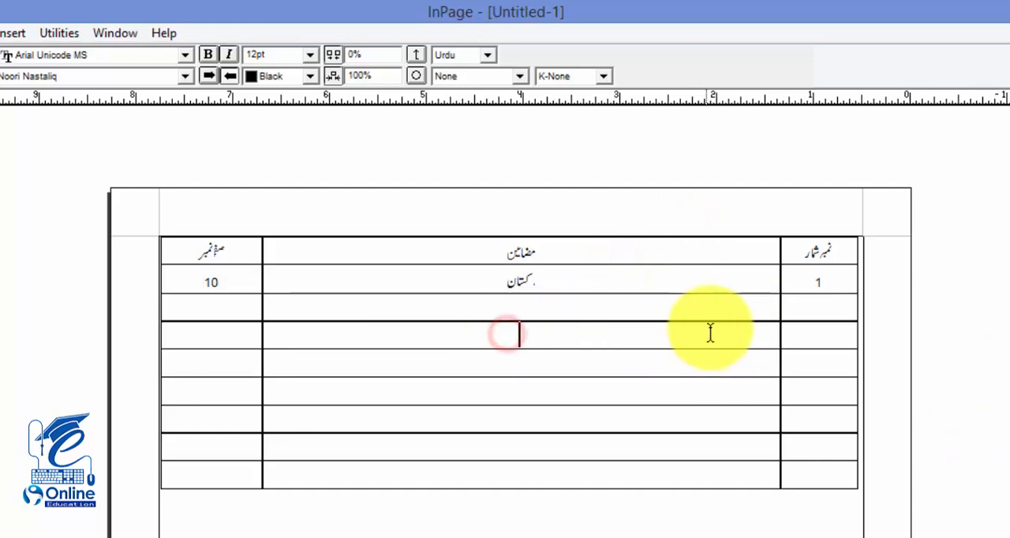
click(809, 308)
drag(756, 356, 805, 358)
Step: Enter serial numbers 2, 3 and 4 in the next three rows of the نمبر شمار column
click(812, 302)
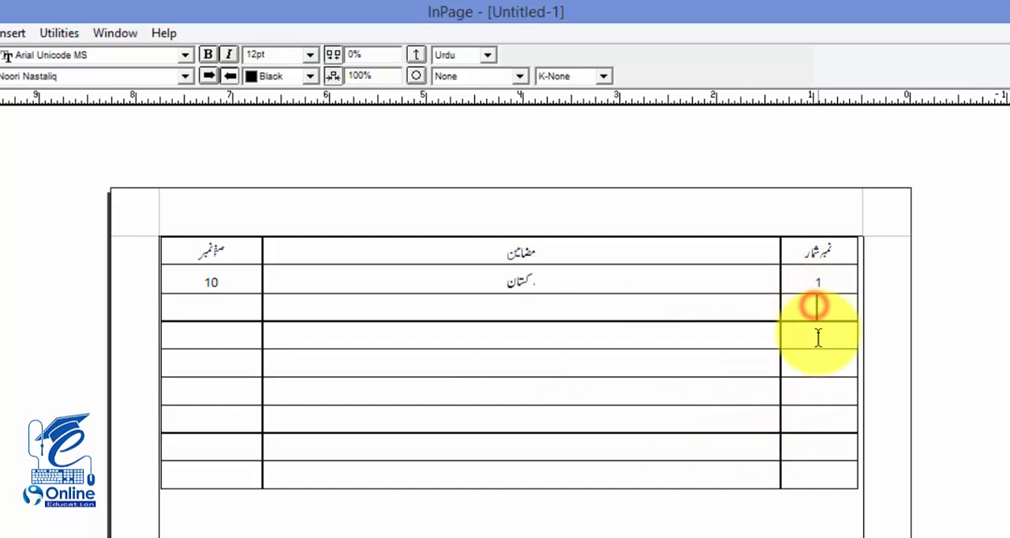
text(2)
click(819, 338)
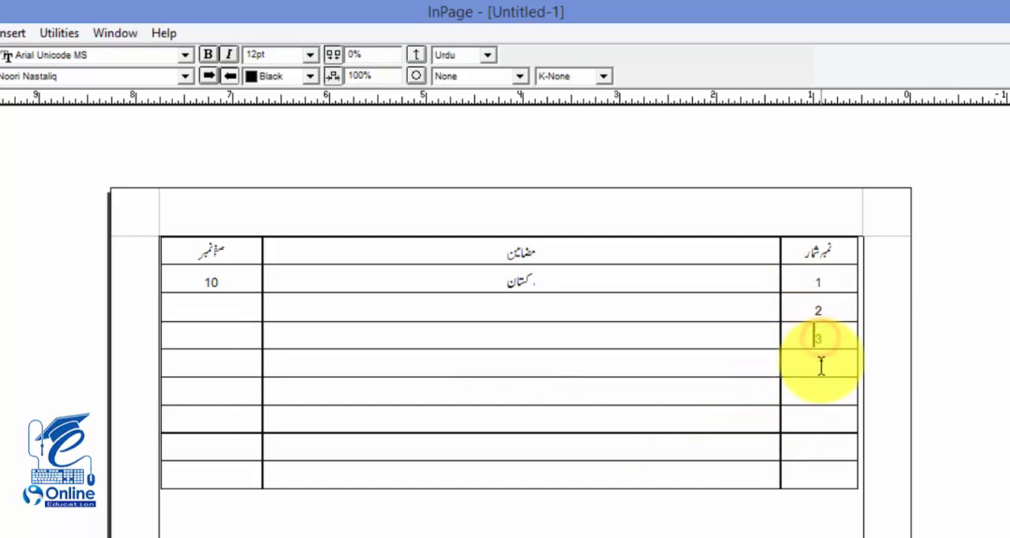
text(3)
click(821, 361)
text(4)
Step: Delete the four empty rows below serial number 4 using the Table Layout row option
drag(818, 394, 797, 465)
right_click(804, 454)
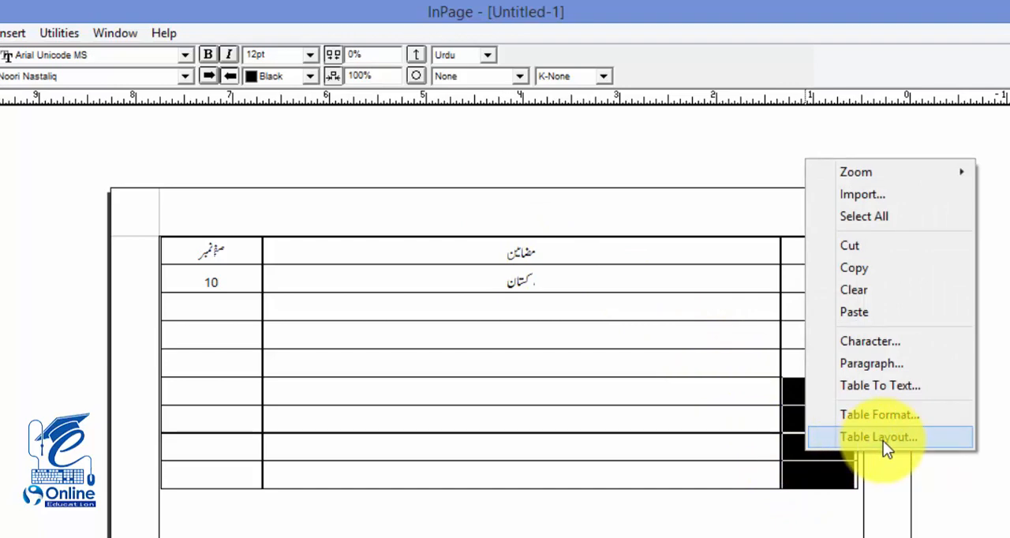
click(6, 33)
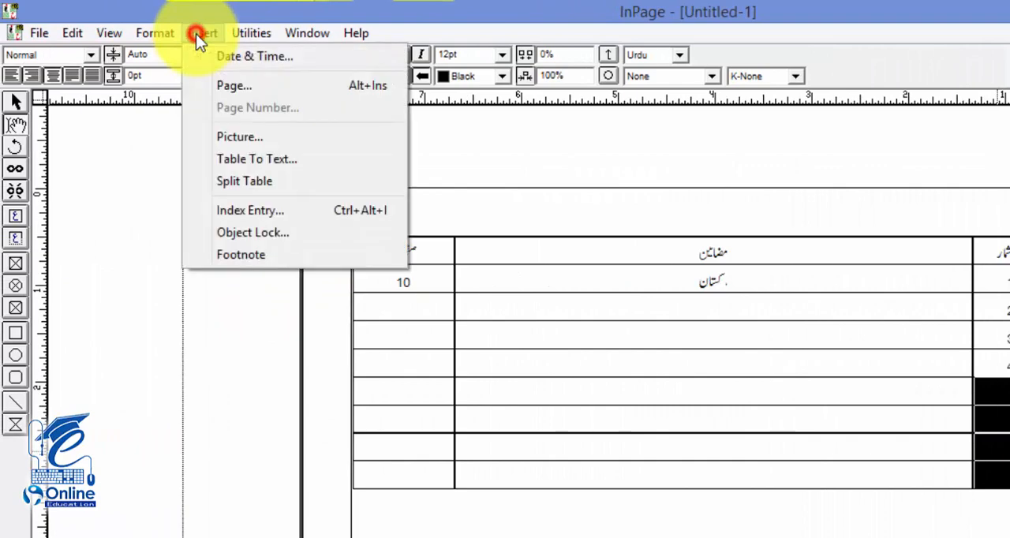
mouse_move(161, 34)
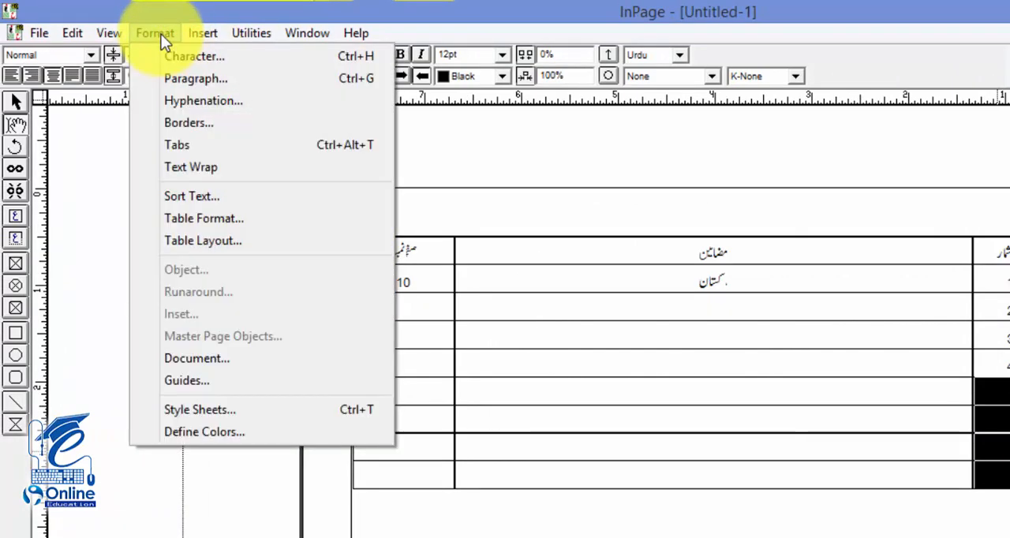
click(264, 243)
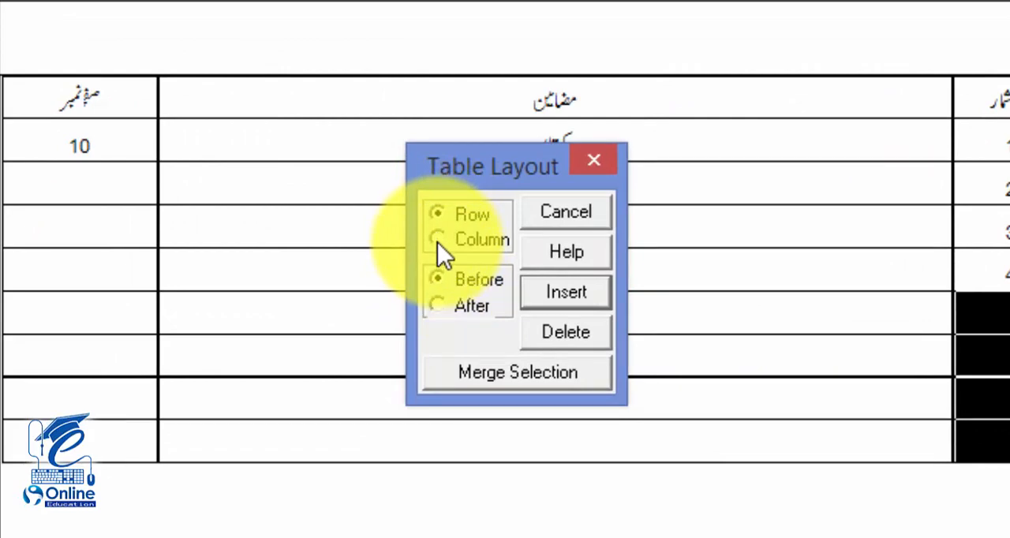
click(437, 217)
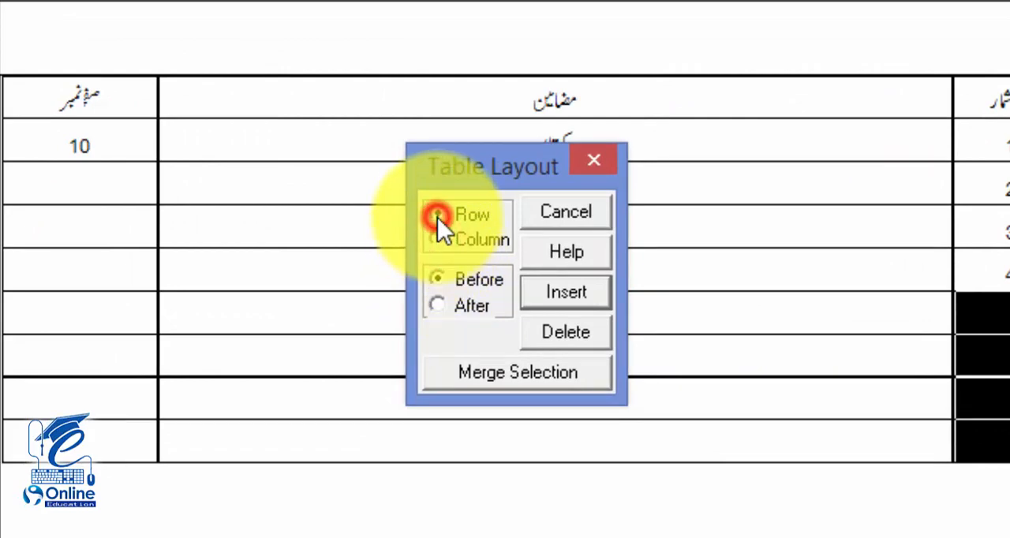
click(444, 306)
click(445, 280)
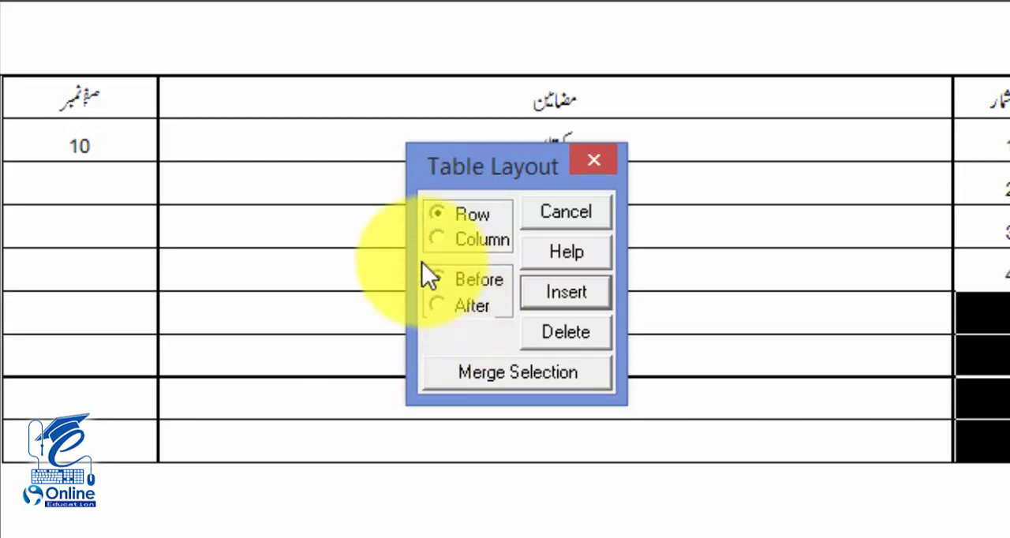
click(471, 130)
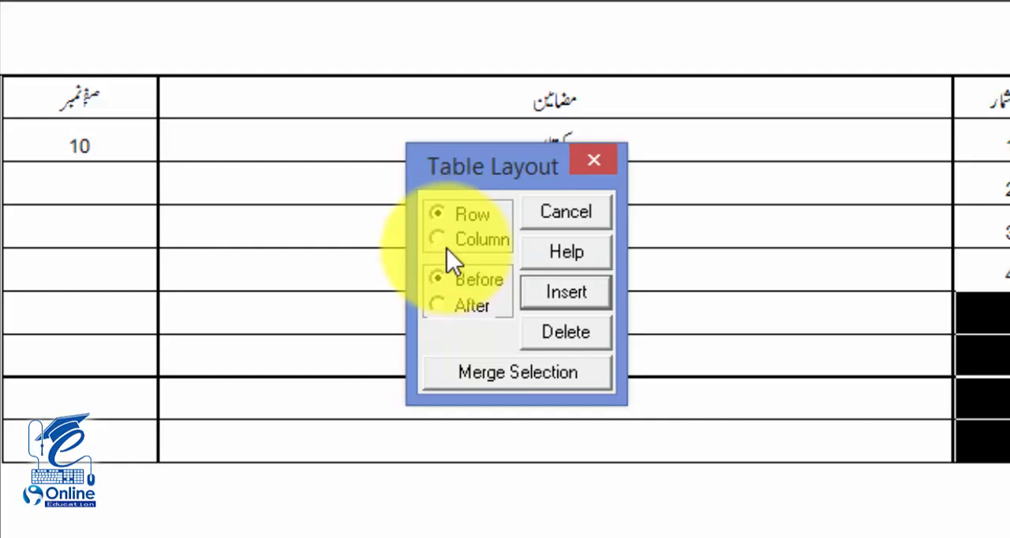
click(563, 332)
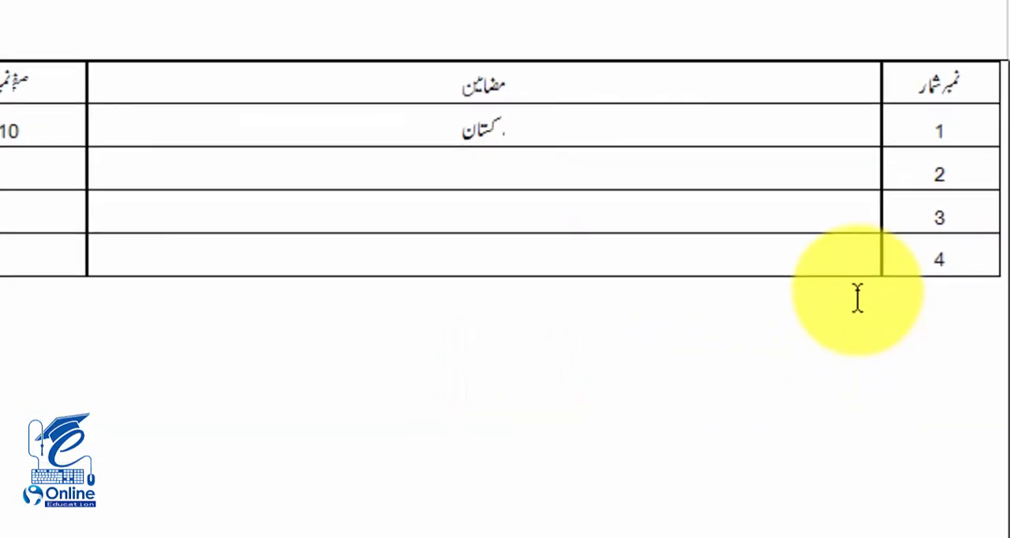
Step: Dismiss the IEXPLORE.EXE error and add an empty row below the row with serial number 4
click(850, 249)
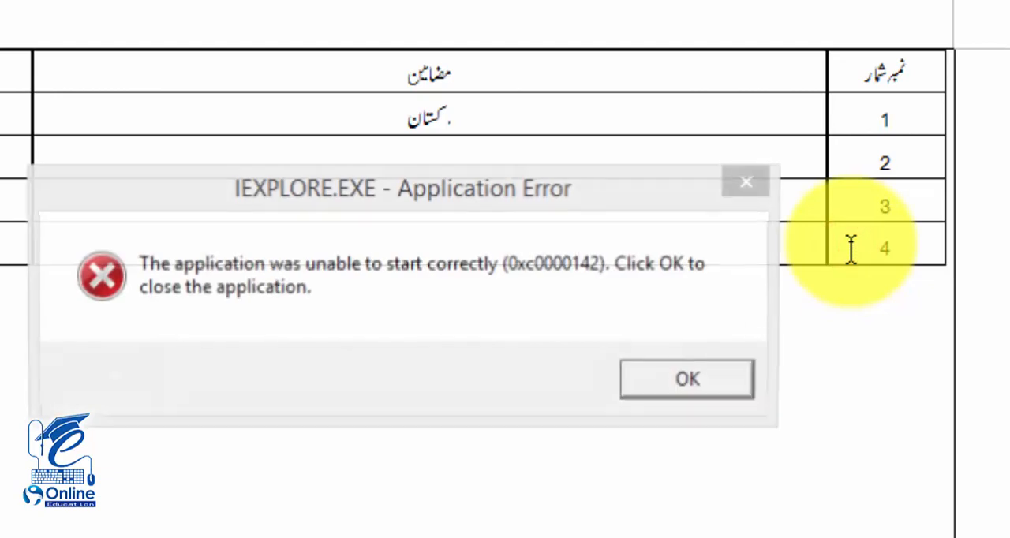
click(727, 371)
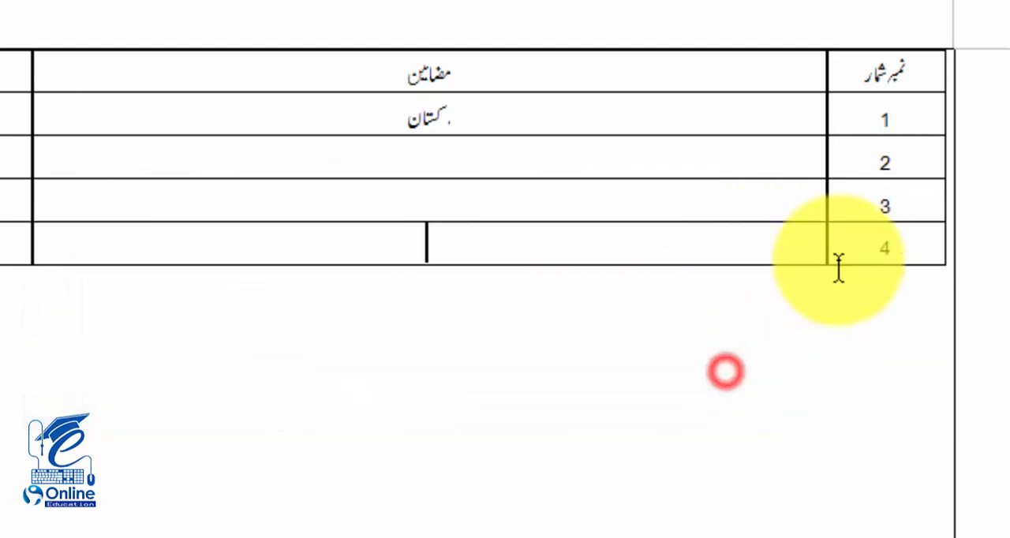
click(852, 253)
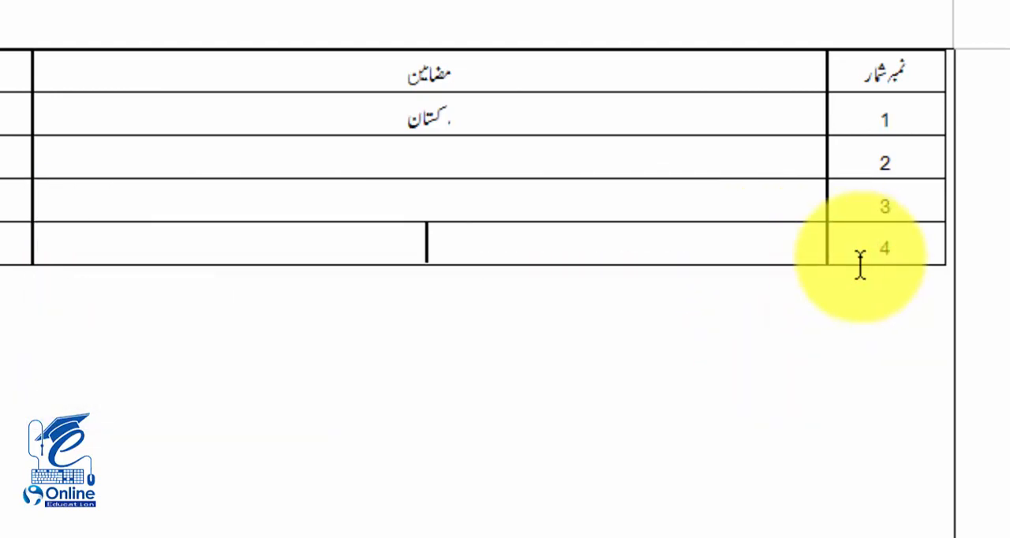
click(767, 245)
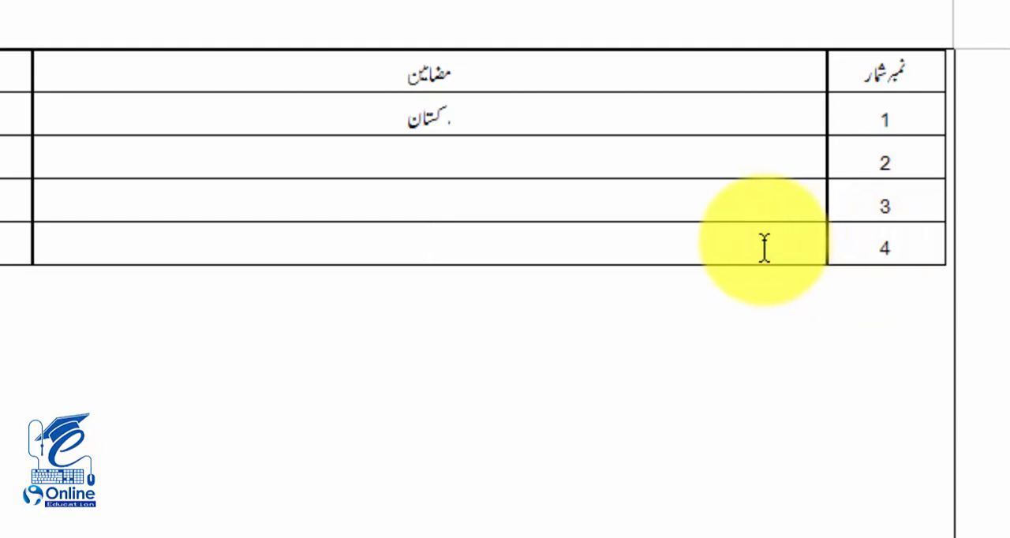
key(ctrl+Return)
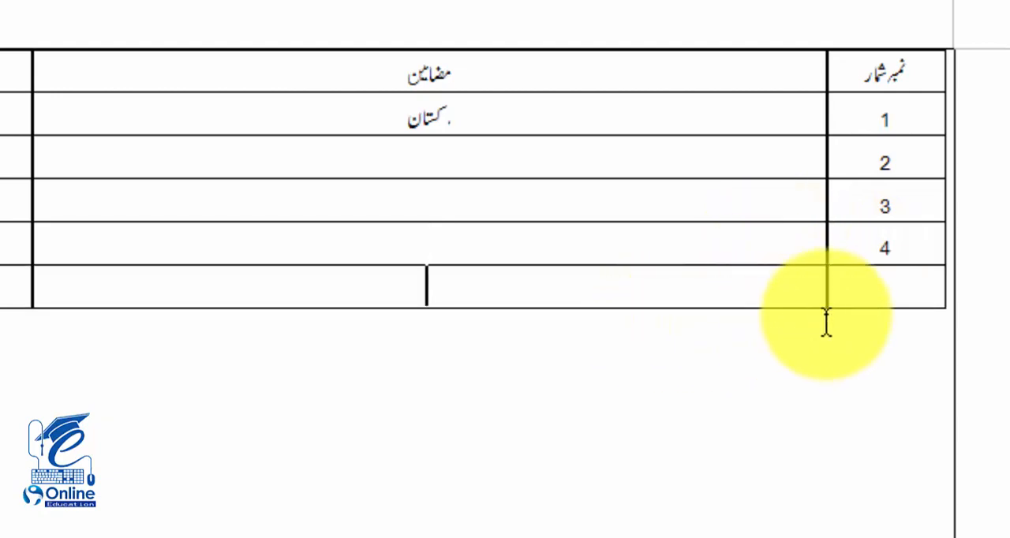
Step: Delete the empty last row of the table with Table Layout
click(857, 291)
right_click(857, 289)
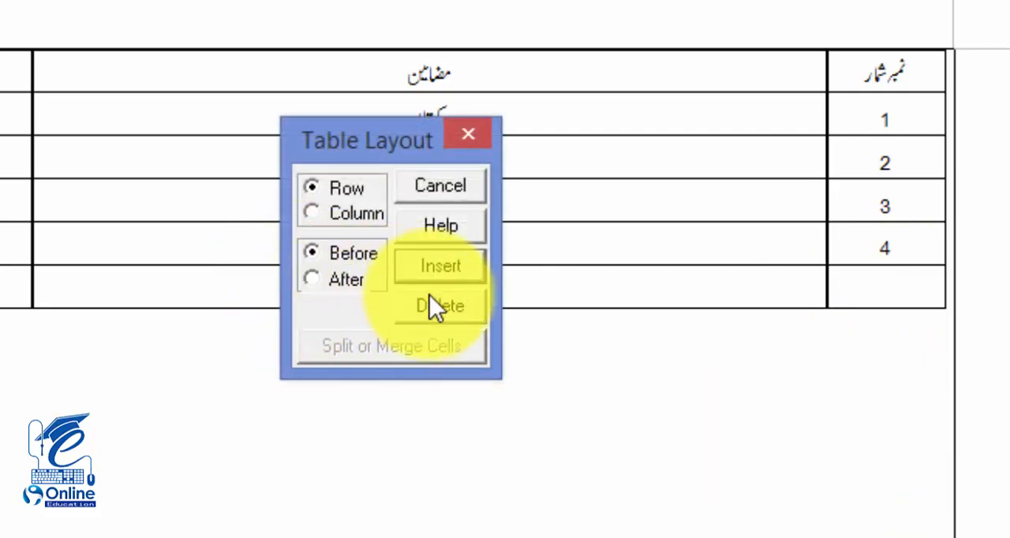
click(437, 302)
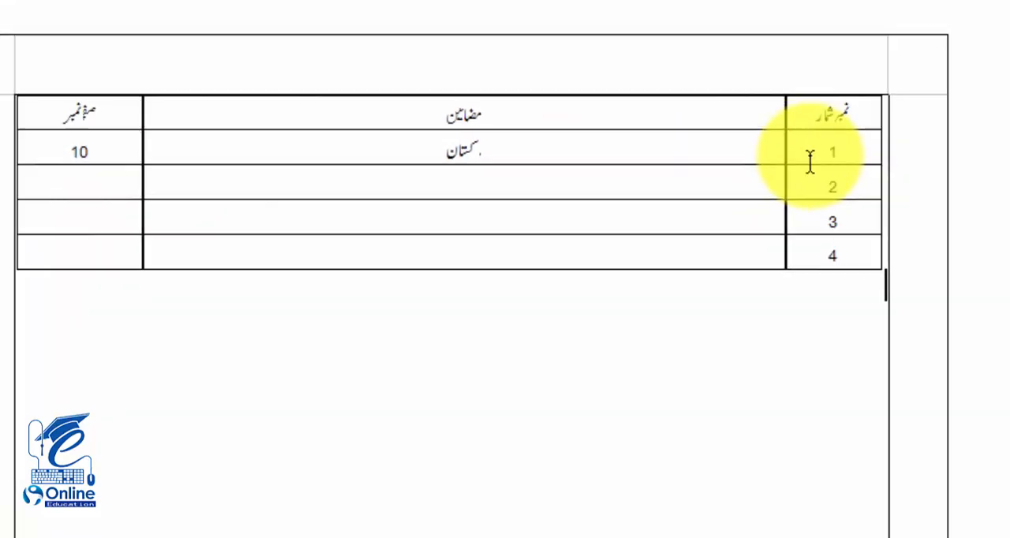
Step: Delete the whole صفحہ نمبر column using the Table Layout column option
drag(821, 155, 100, 178)
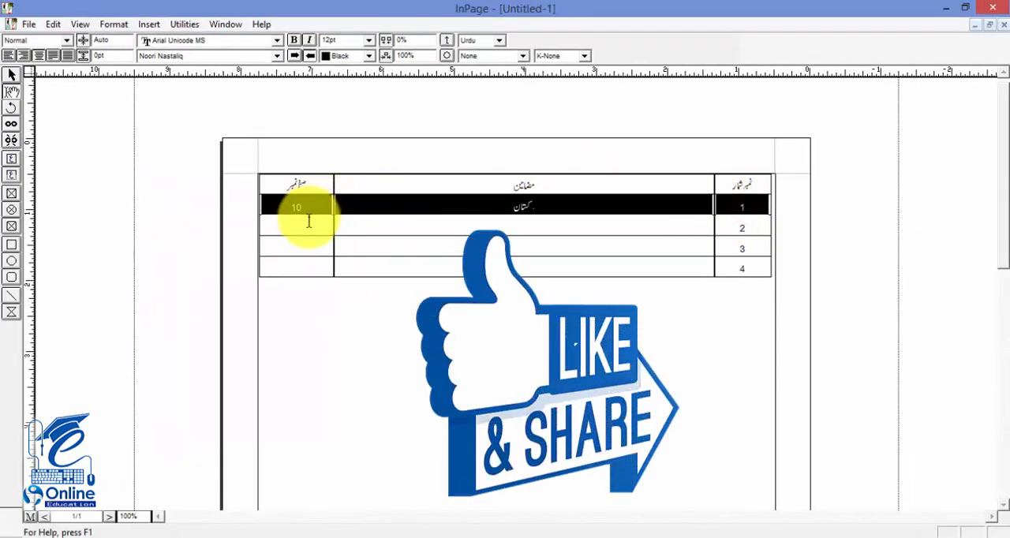
drag(309, 221, 279, 260)
click(308, 225)
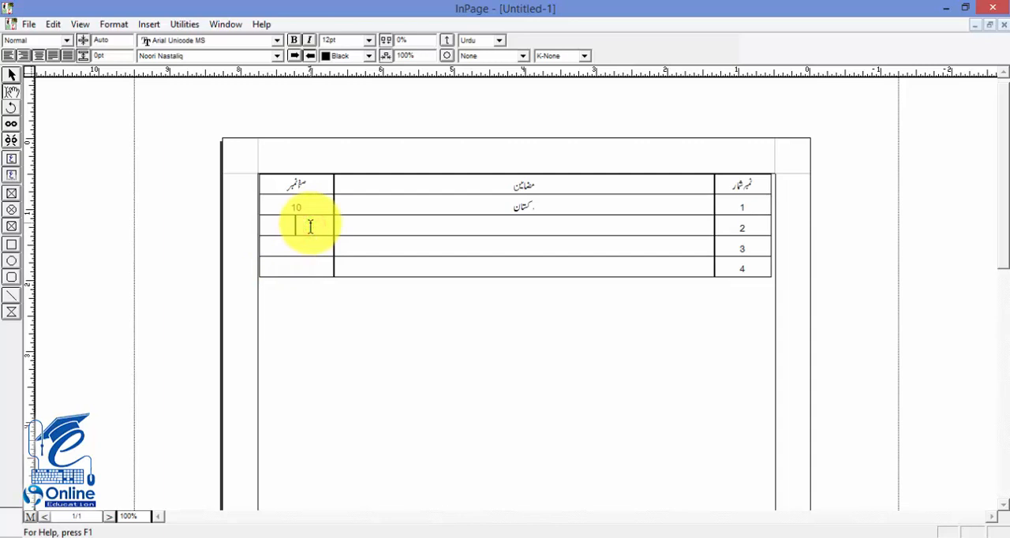
right_click(310, 227)
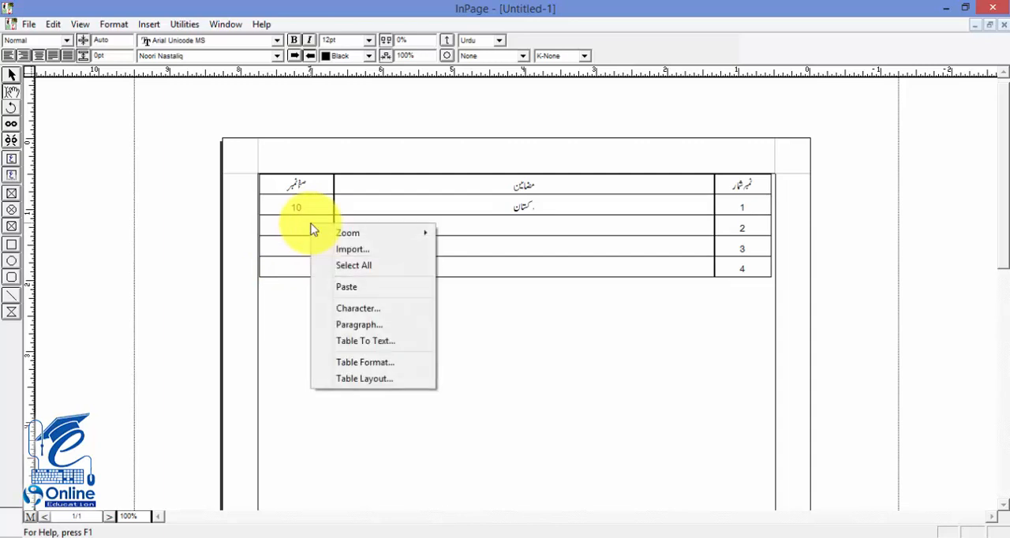
click(384, 384)
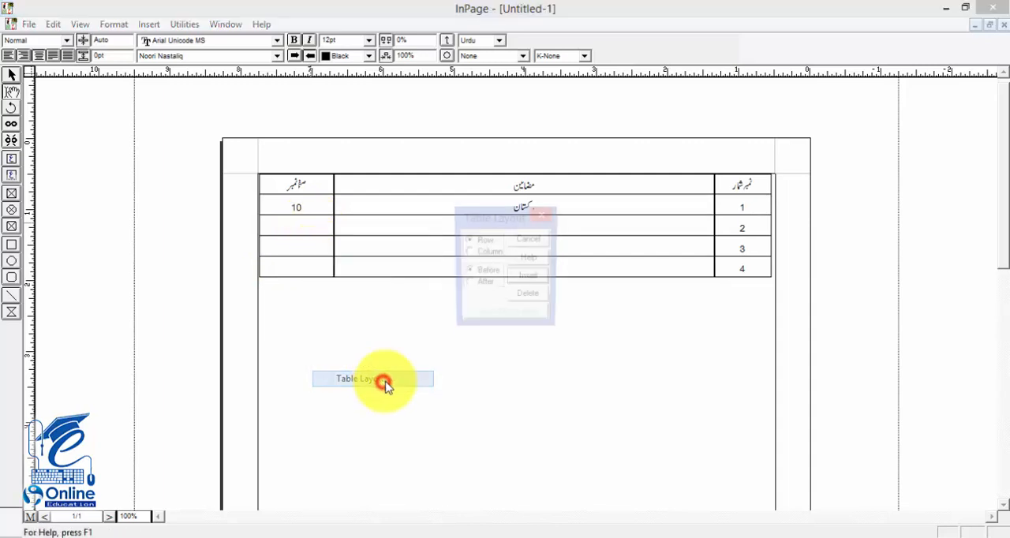
click(469, 253)
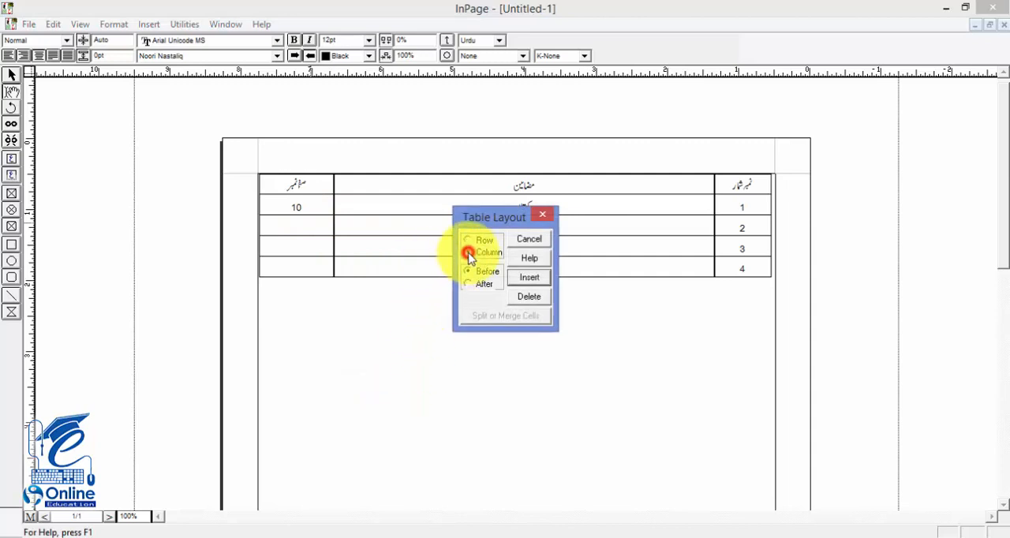
click(529, 296)
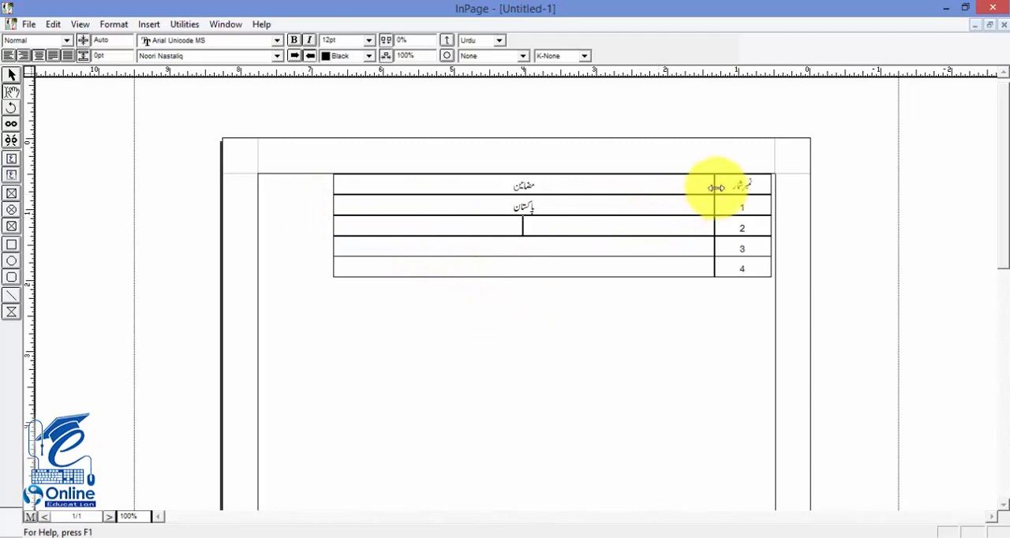
drag(723, 184, 400, 270)
right_click(400, 270)
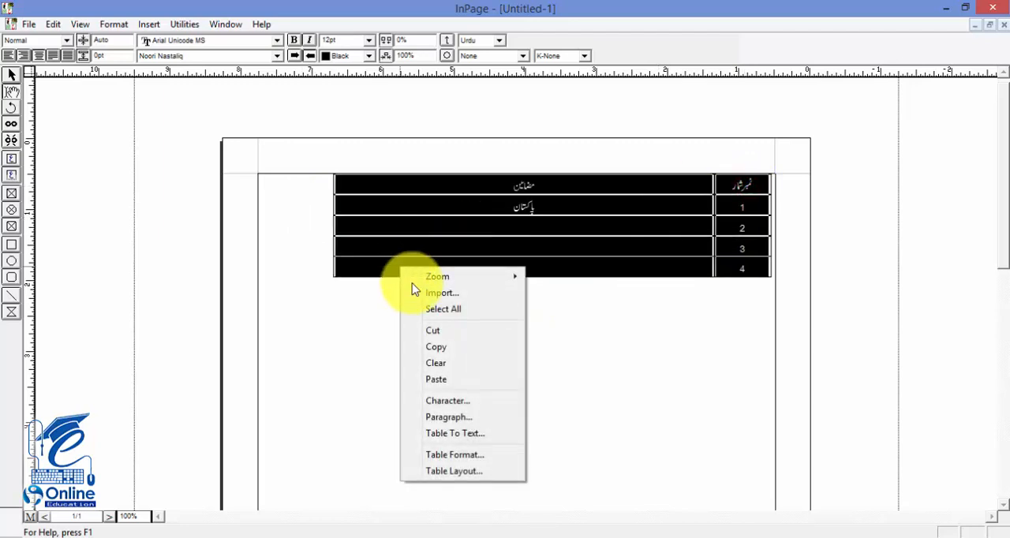
click(464, 472)
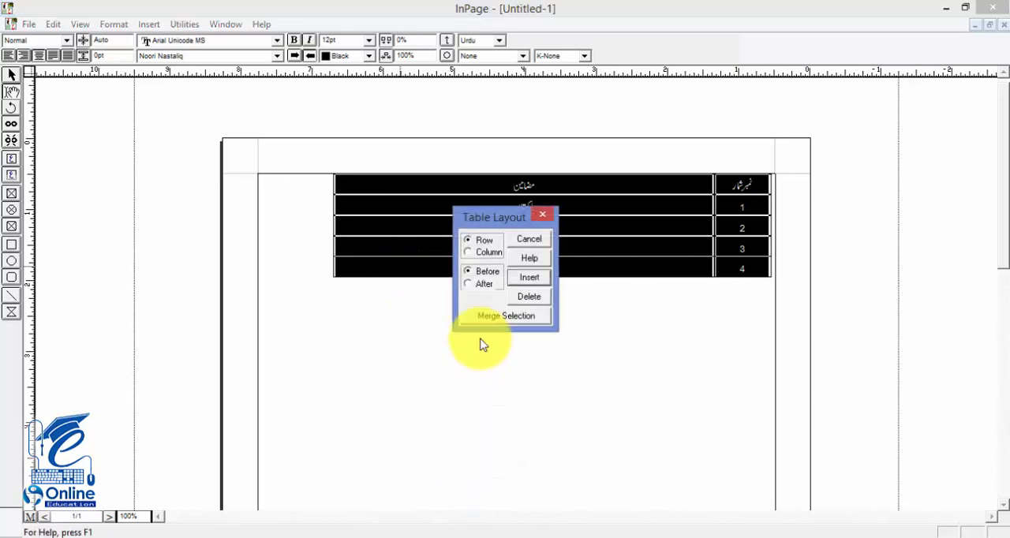
click(534, 240)
click(634, 228)
click(754, 181)
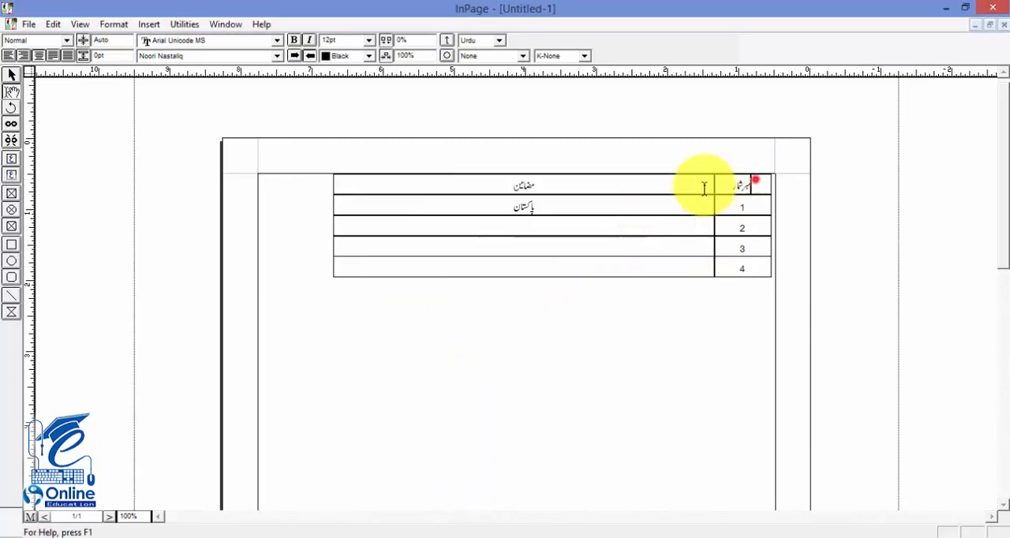
Step: Clear the text from all cells of the table, and delete all its remaining rows with Table Layout
drag(705, 188, 372, 270)
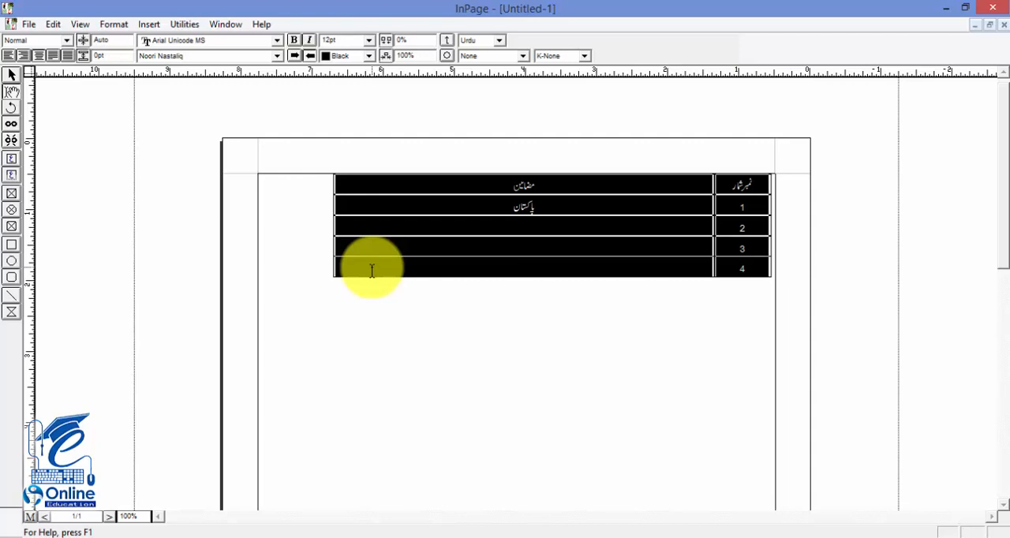
key(Delete)
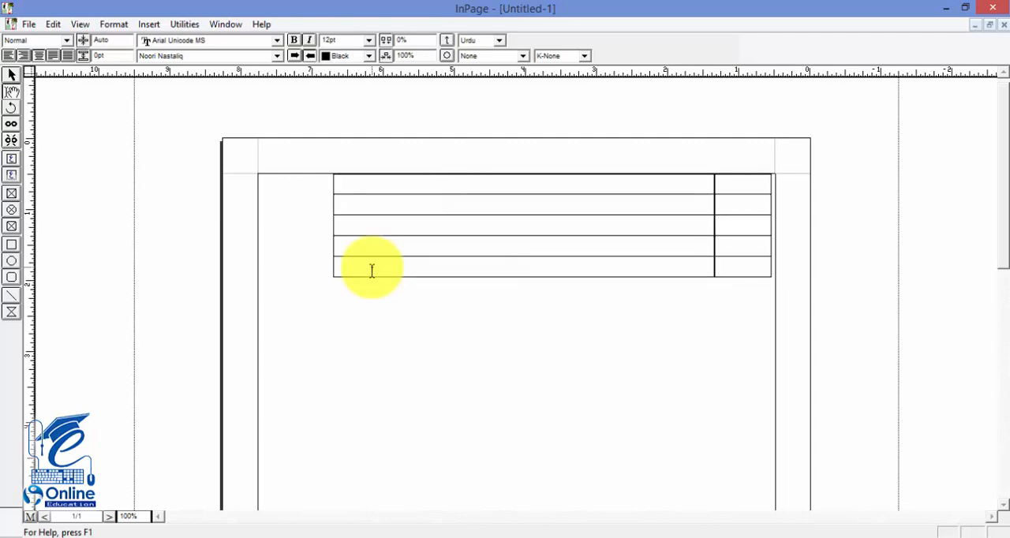
drag(760, 185, 433, 271)
right_click(435, 272)
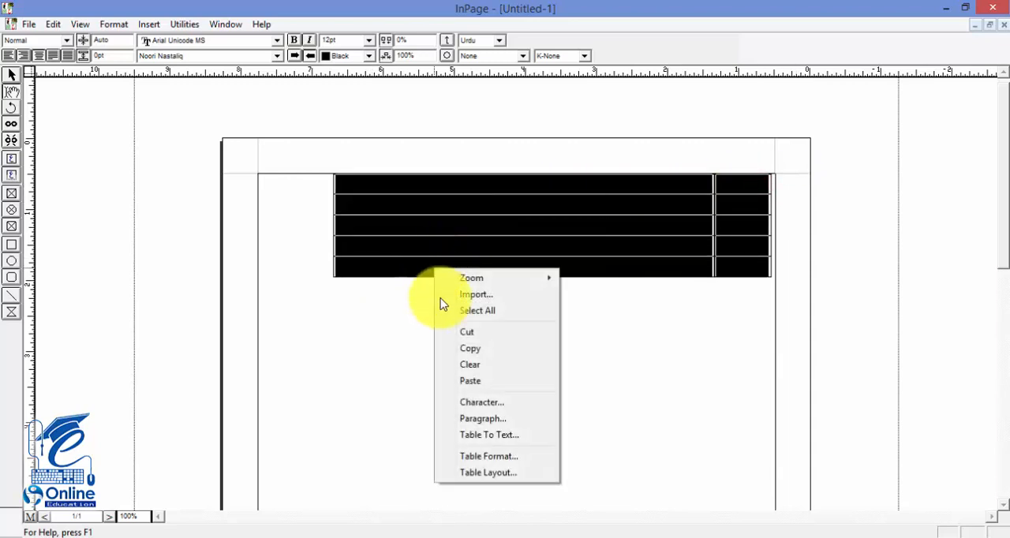
click(487, 472)
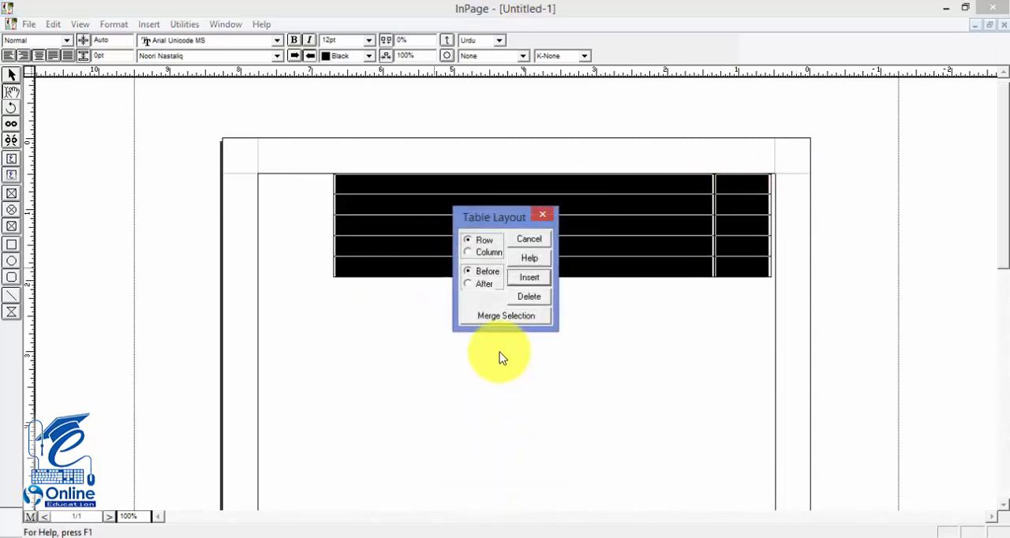
click(525, 297)
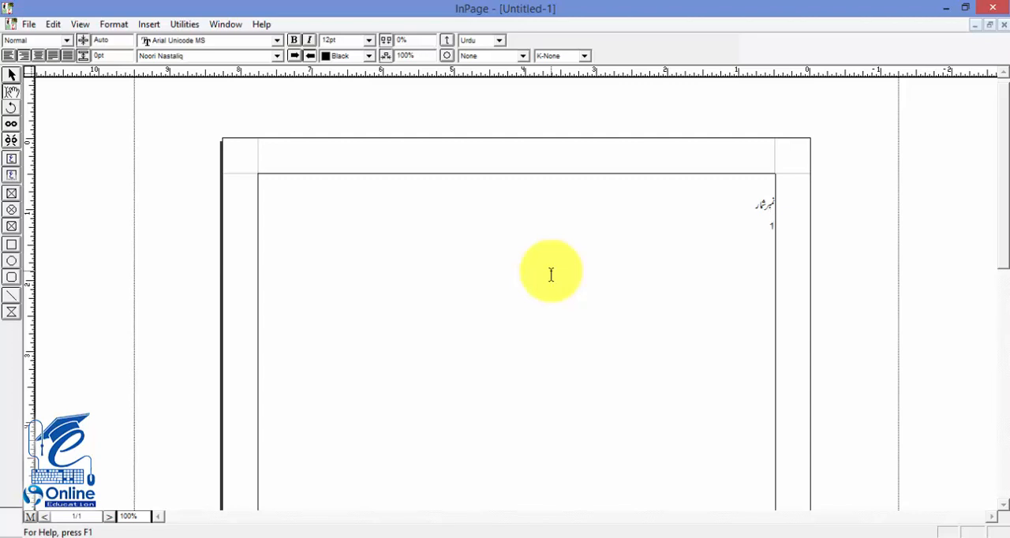
Step: Write the headings نمبر شمار, مضامین and صفحہ نمبر as tab-separated text, with 01, پاکستان and 10 on the line below
key(Tab)
key(BackSpace)
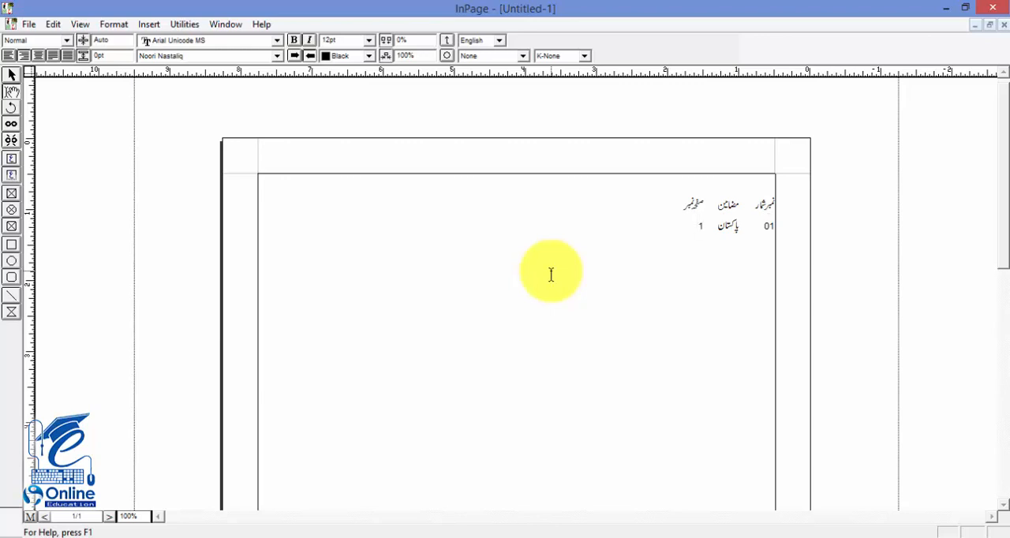
key(BackSpace)
key(Return)
click(699, 225)
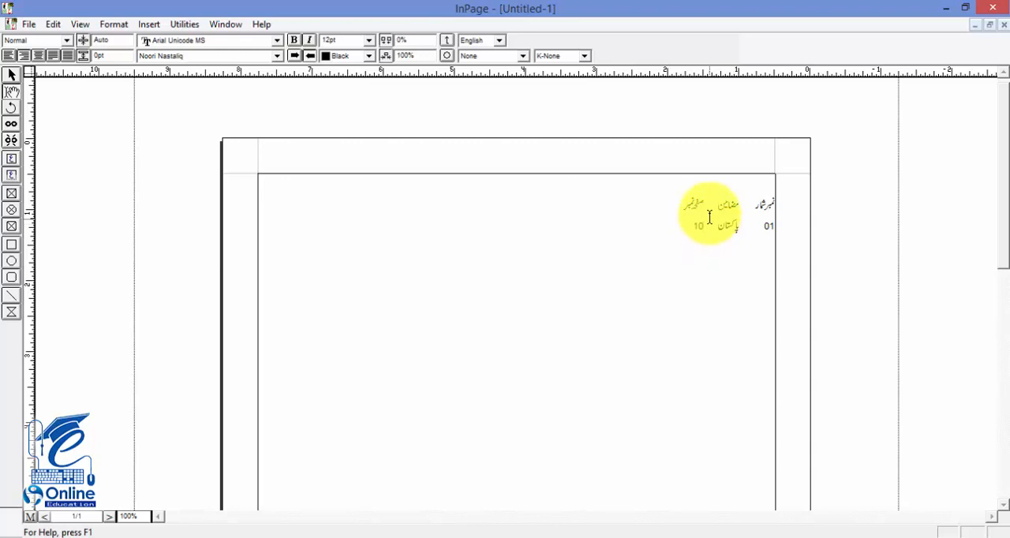
Step: Convert the tab-separated heading line and the 01 پاکستان 10 line into a table with Text To Table, using Tabs
click(712, 205)
right_click(712, 205)
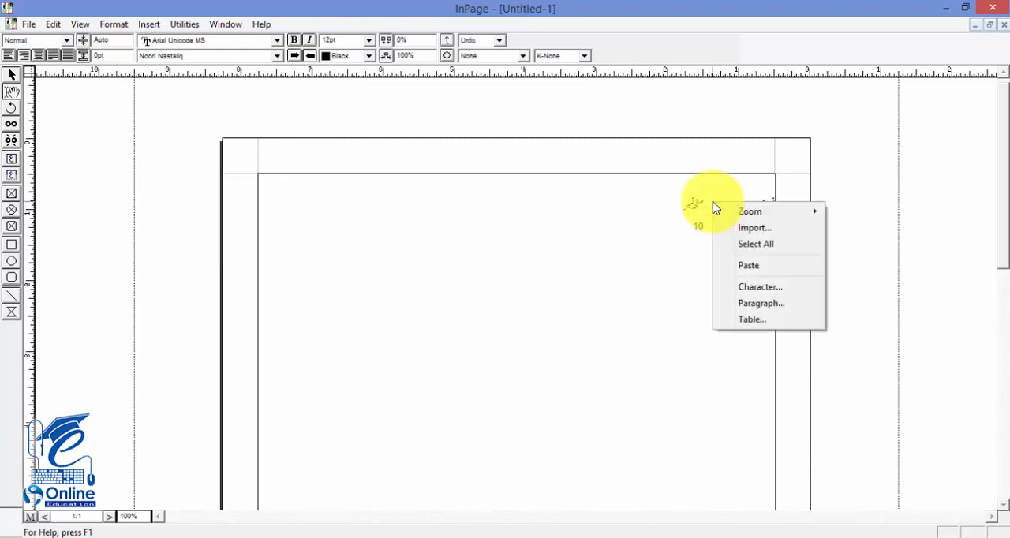
click(693, 202)
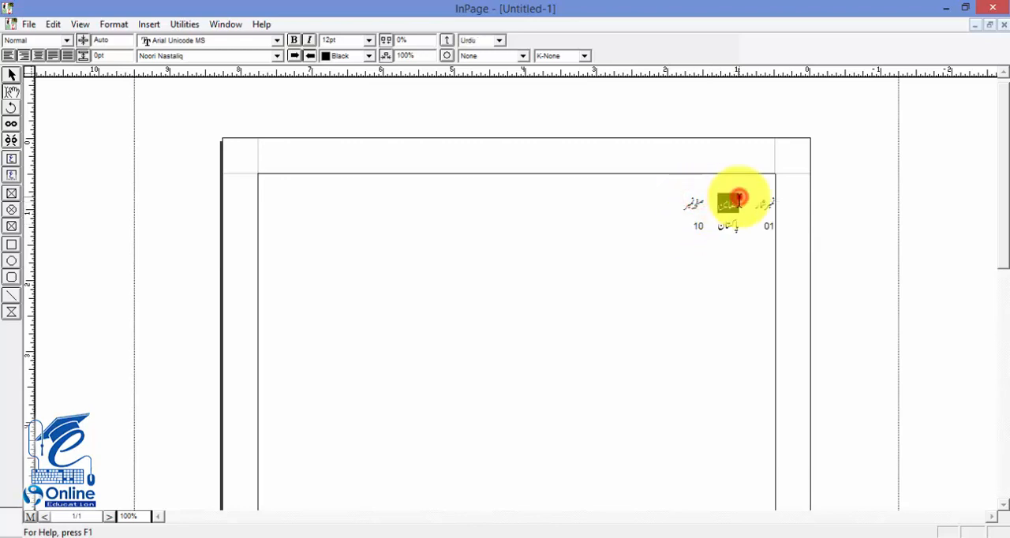
triple_click(737, 201)
click(742, 199)
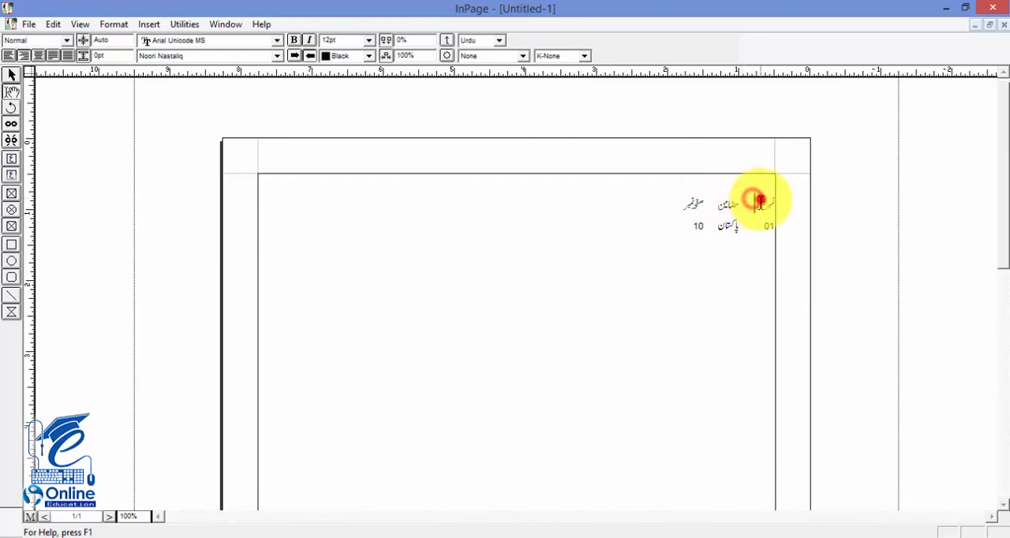
drag(761, 202, 691, 226)
right_click(693, 227)
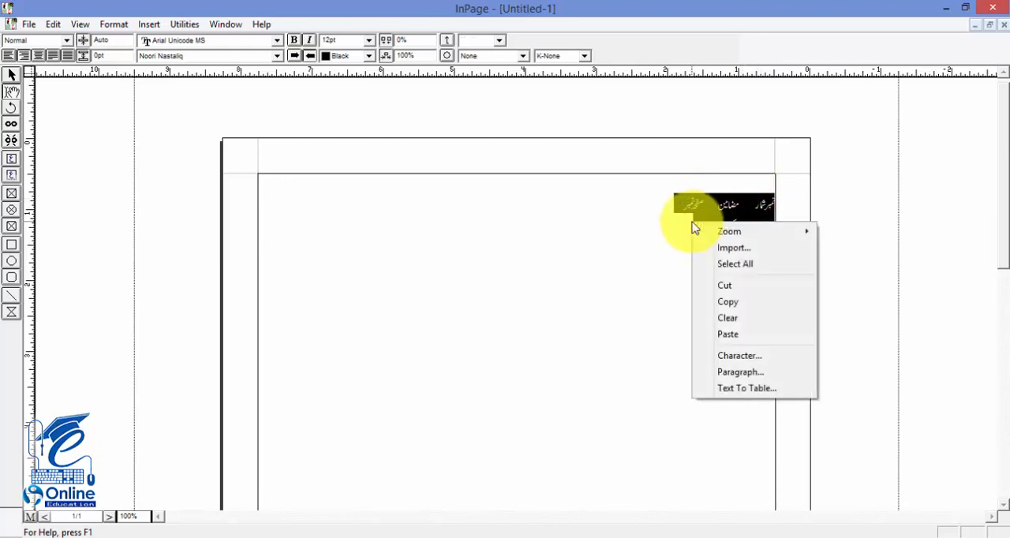
click(732, 390)
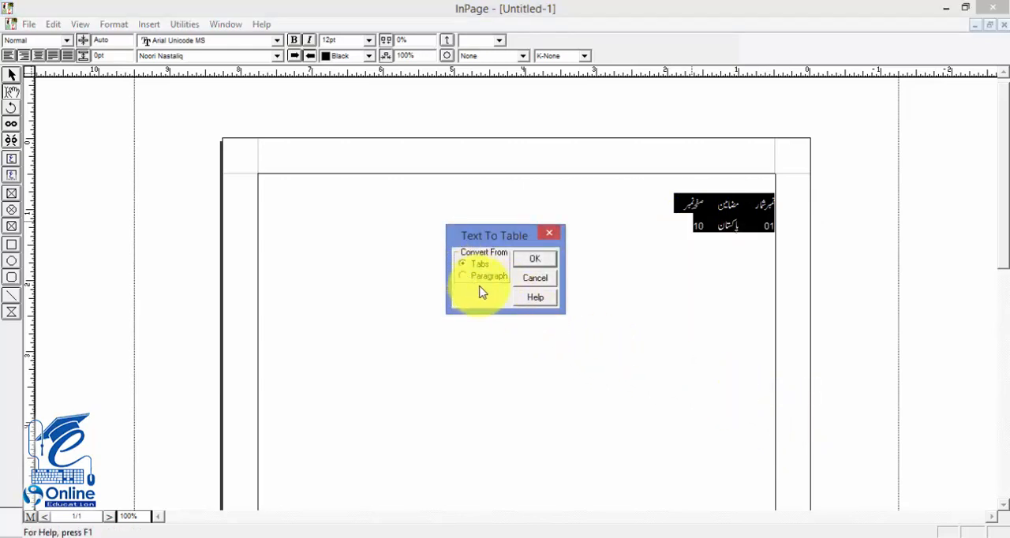
click(536, 261)
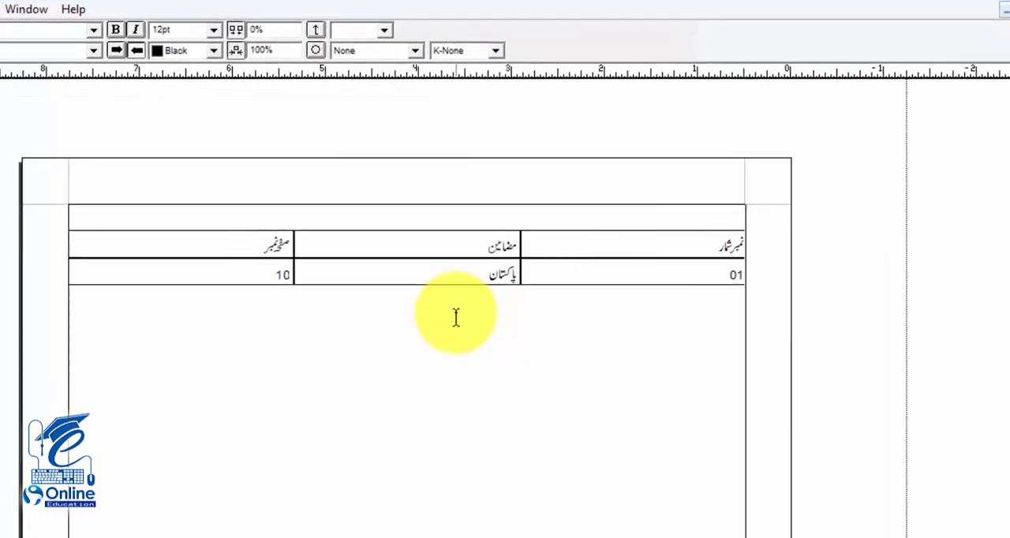
Step: Insert an additional table with 1 row, 2 columns and Auto column width below the contents table
right_click(554, 332)
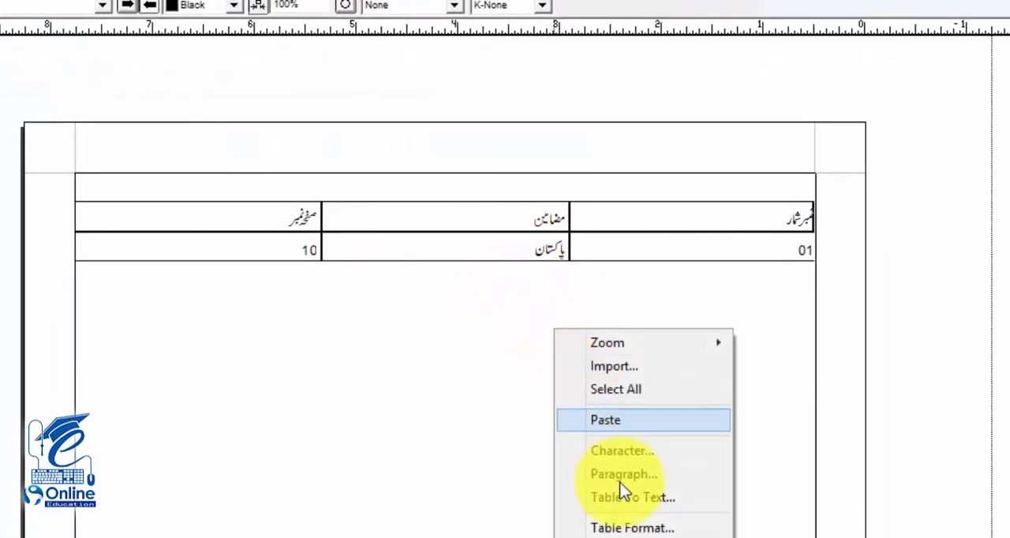
click(447, 392)
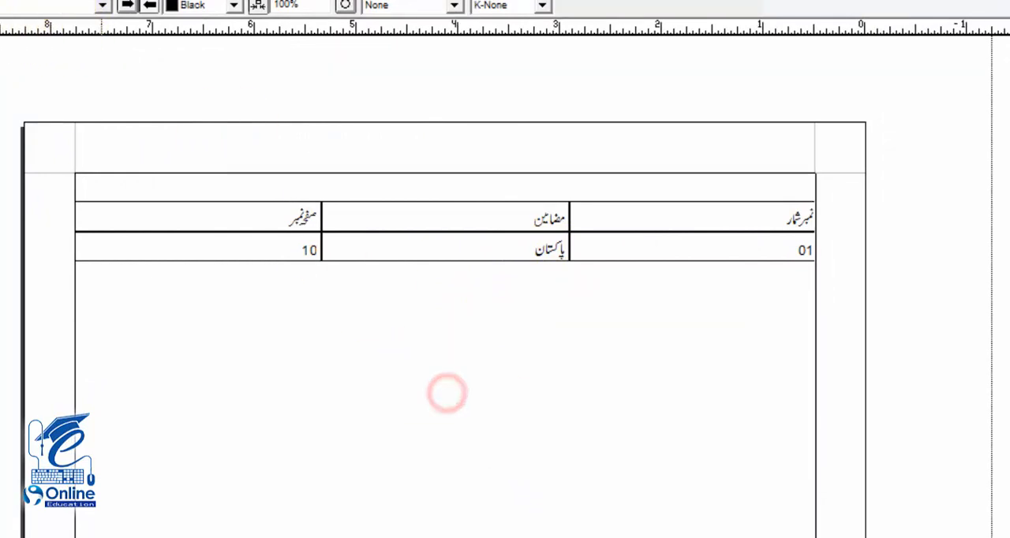
click(0, 0)
click(31, 92)
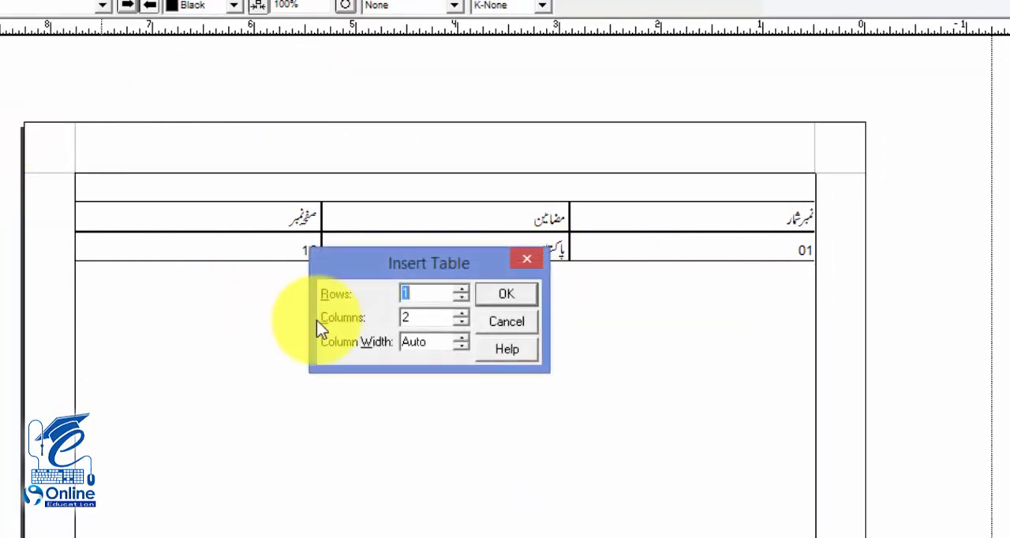
click(511, 296)
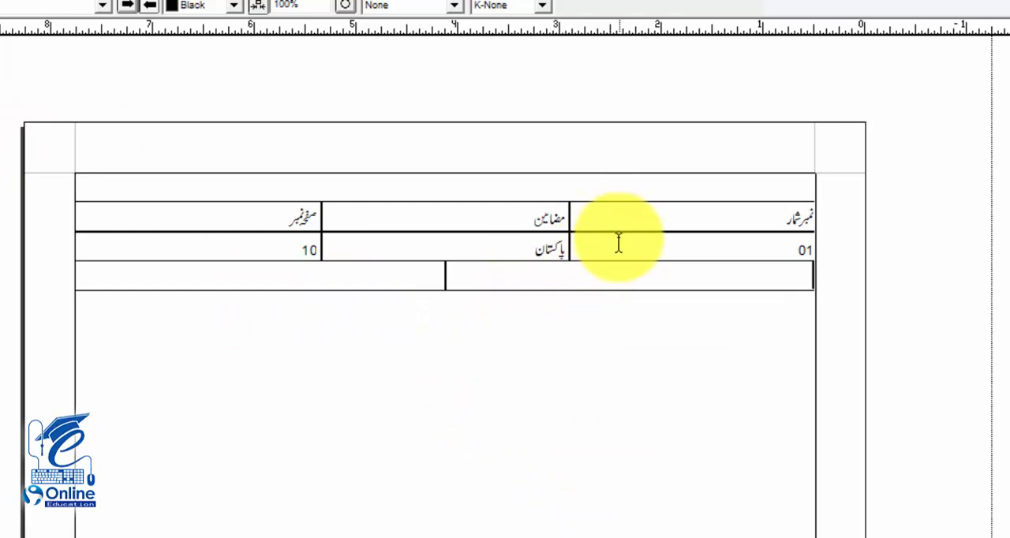
Step: Delete the empty two-column table below the contents table
drag(608, 241, 524, 243)
click(553, 282)
click(530, 282)
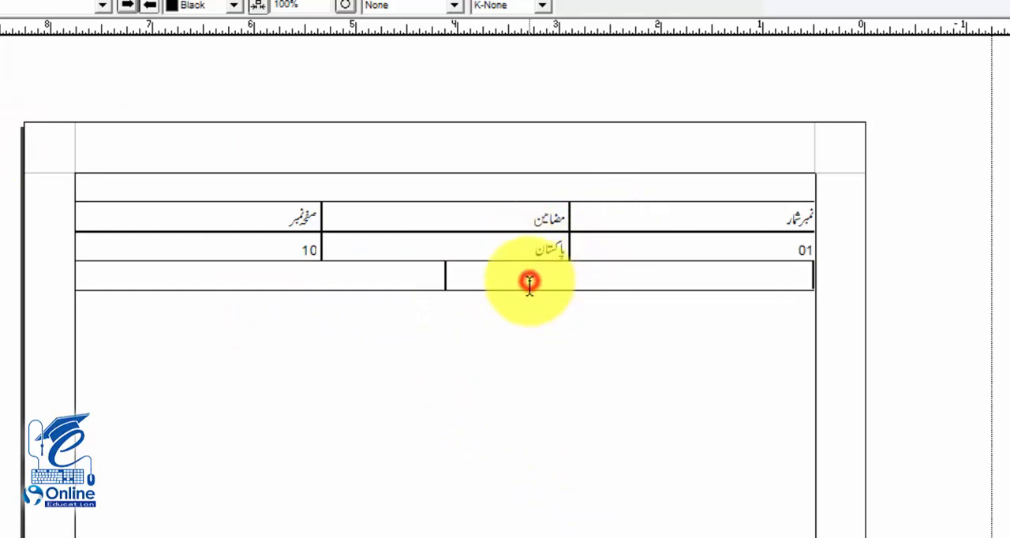
click(0, 0)
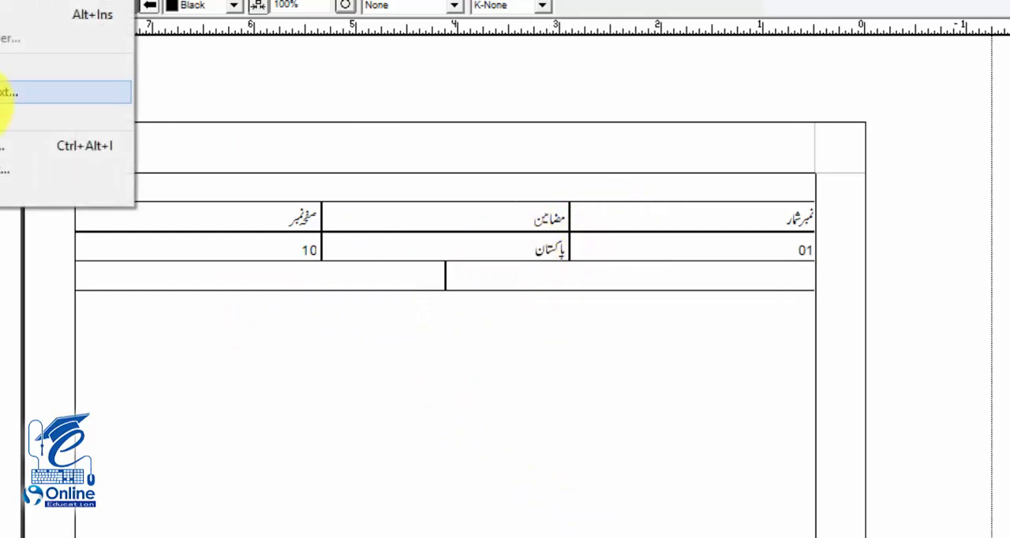
mouse_move(0, 0)
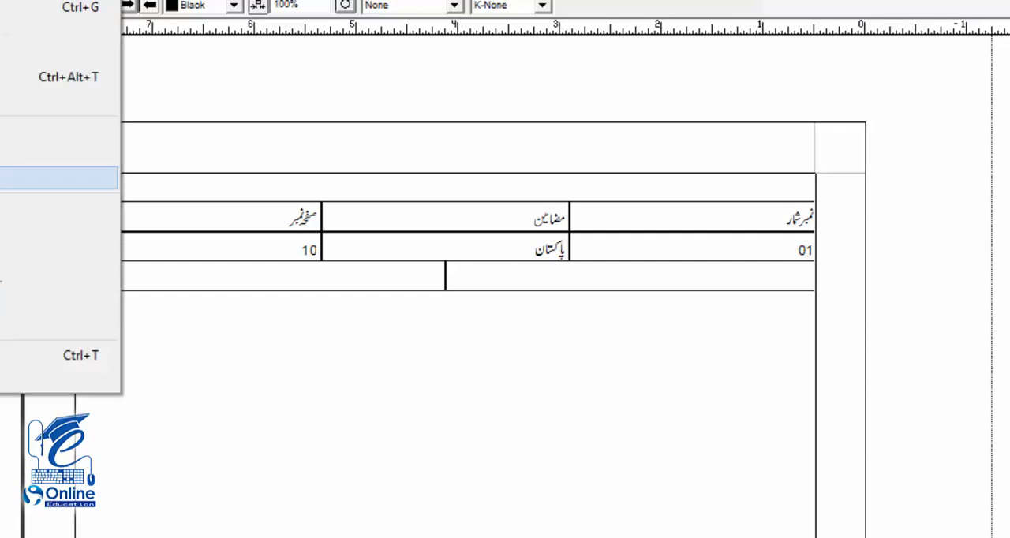
click(0, 178)
click(457, 357)
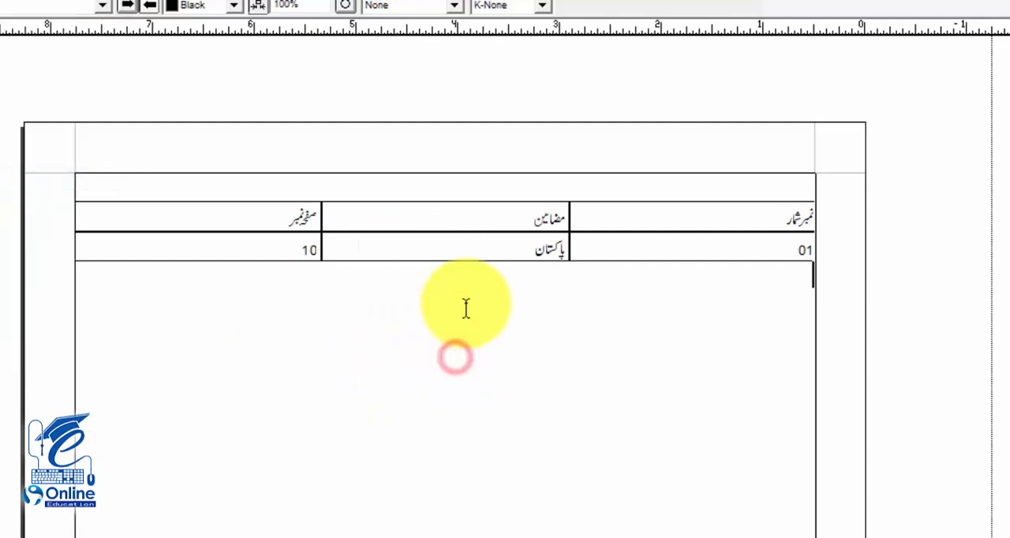
Step: Convert both rows of the contents table back to text with Table To Text, using Tabs
click(663, 318)
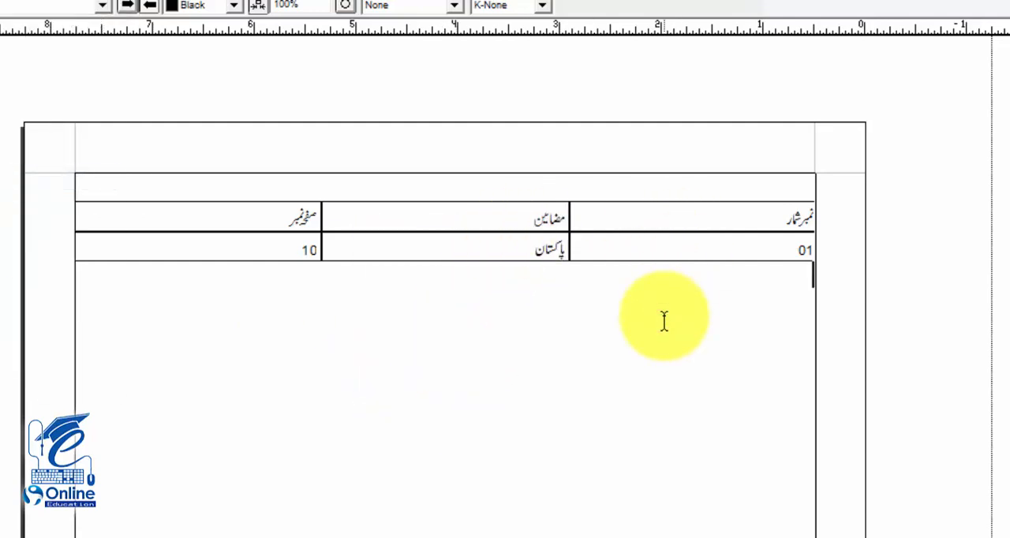
click(621, 234)
right_click(656, 216)
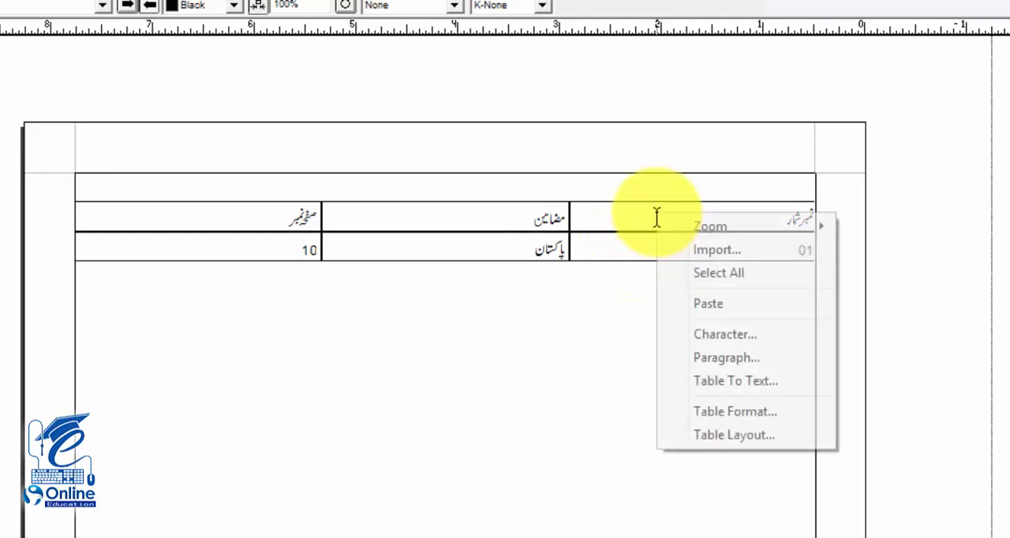
click(596, 237)
drag(808, 219, 283, 239)
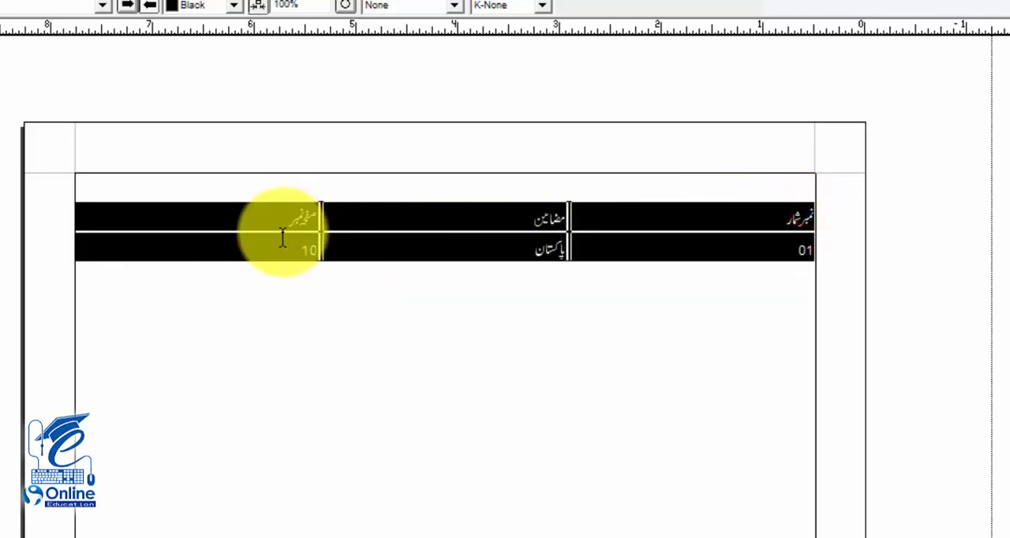
right_click(282, 238)
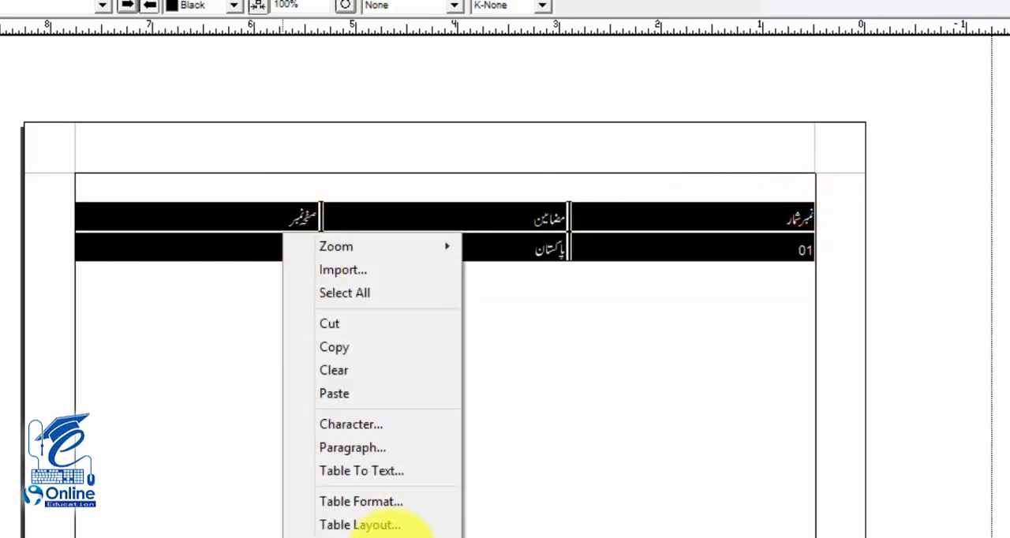
right_click(453, 225)
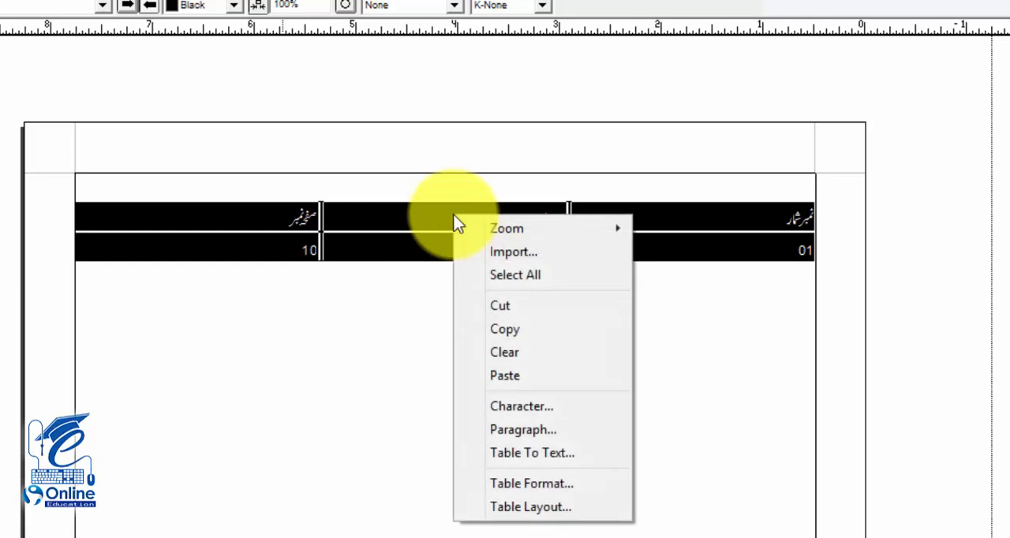
click(517, 454)
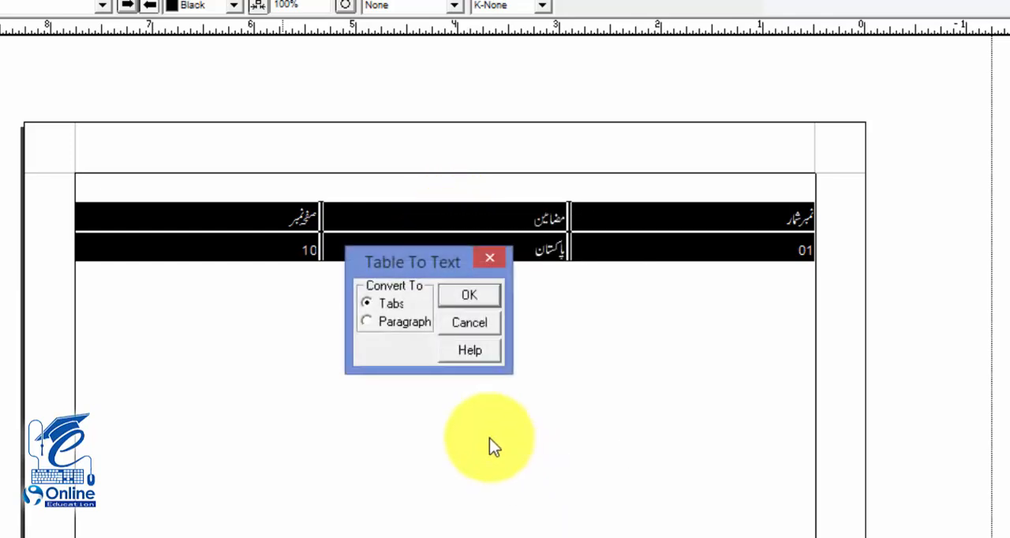
click(466, 296)
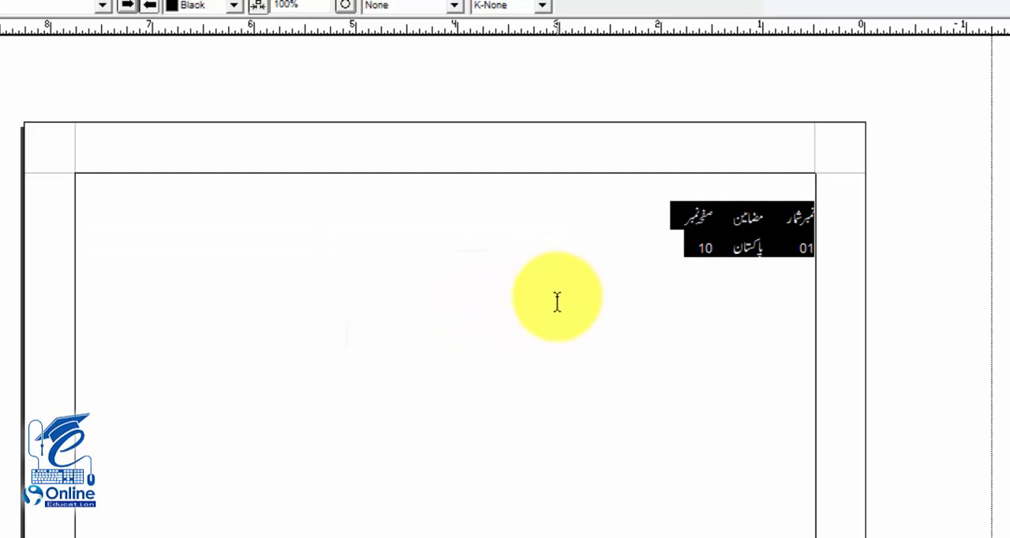
click(641, 308)
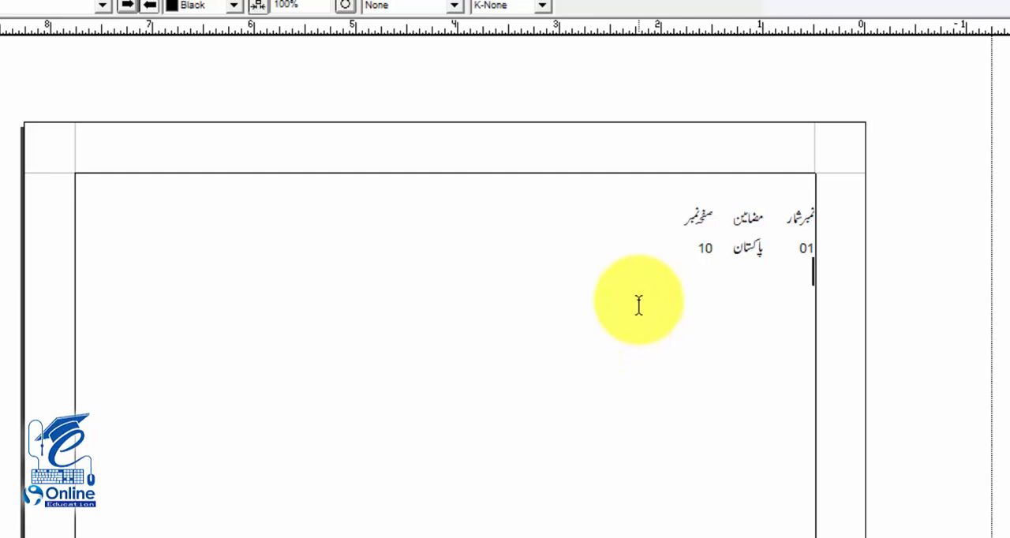
Step: Turn the two tab-separated lines into a table again with Text To Table, converting from Tabs
right_click(638, 305)
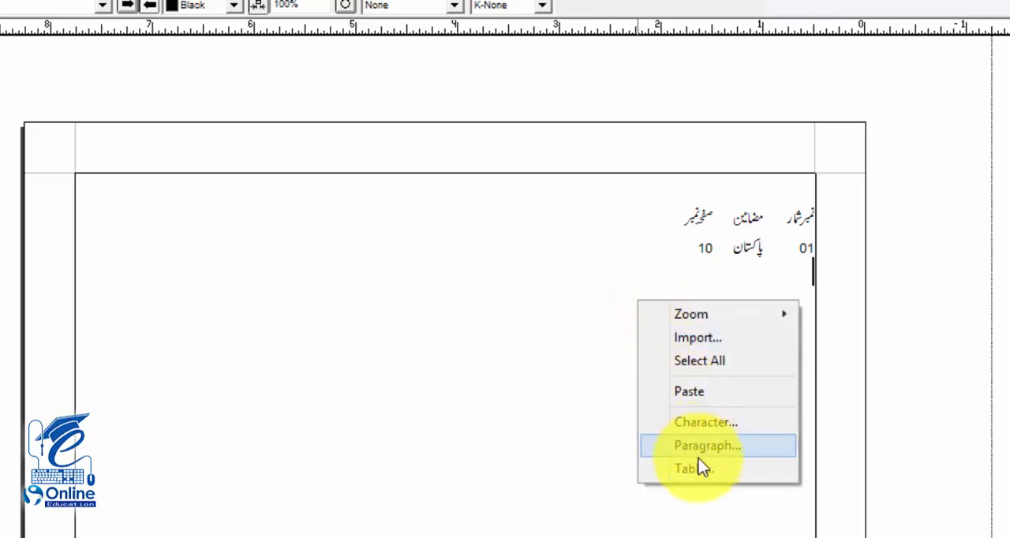
drag(784, 215, 703, 242)
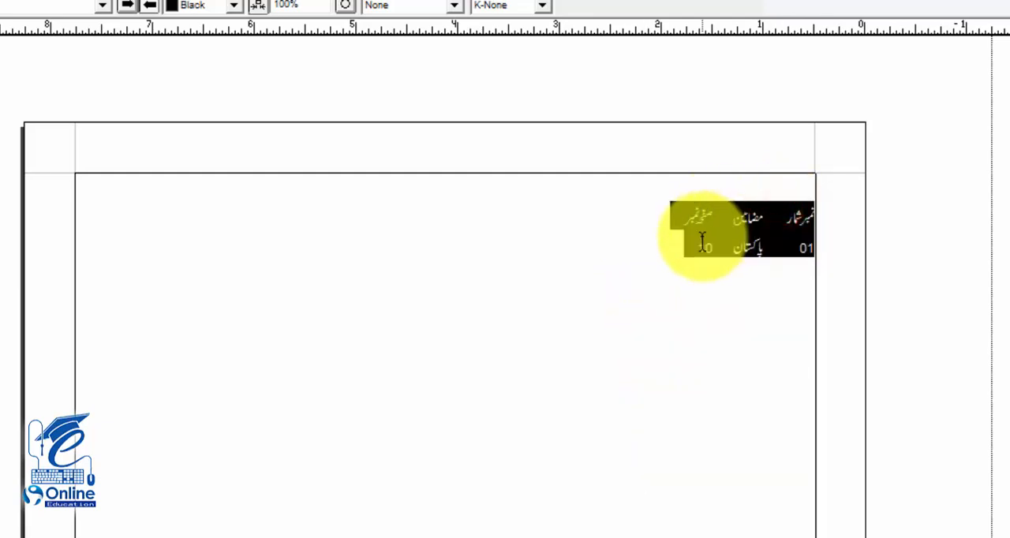
right_click(714, 250)
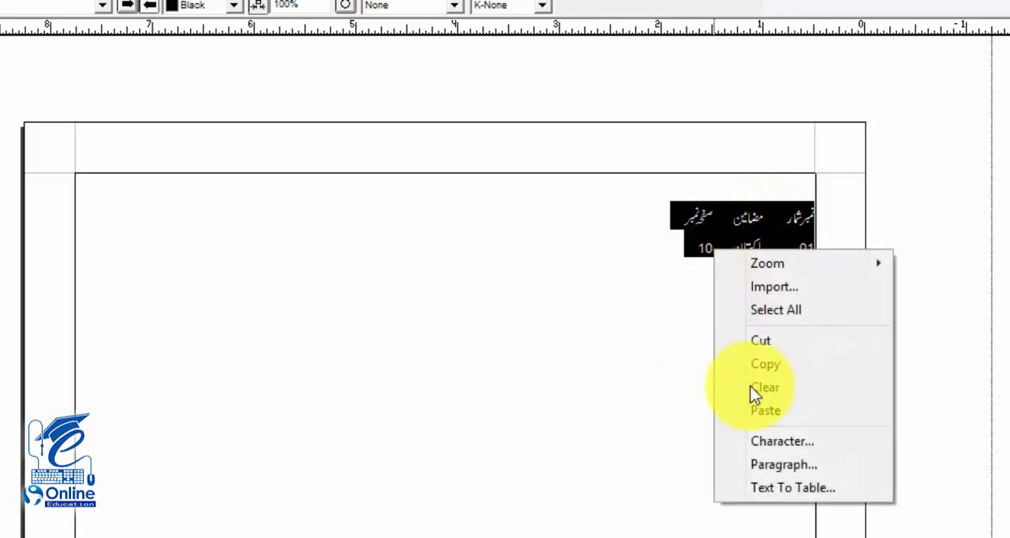
click(760, 491)
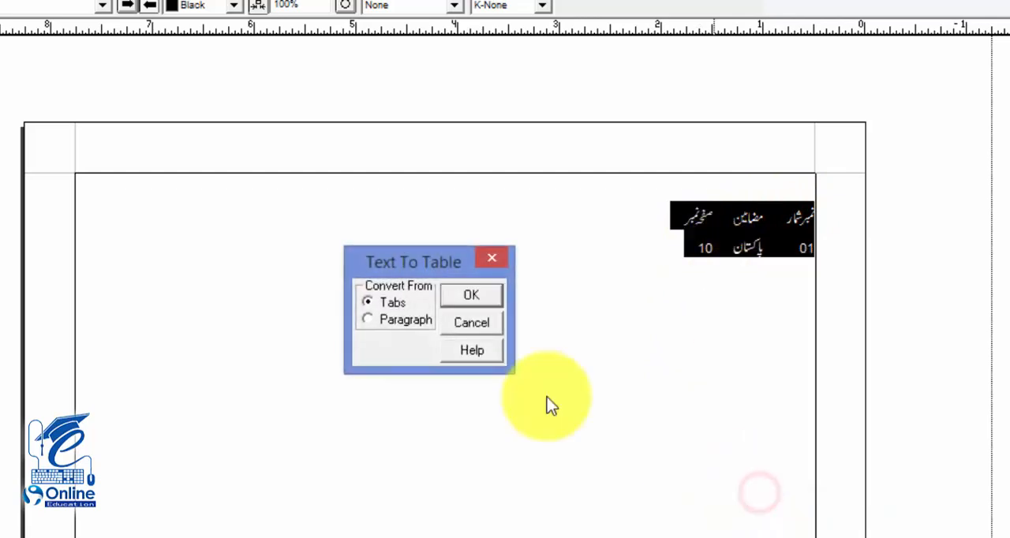
click(486, 294)
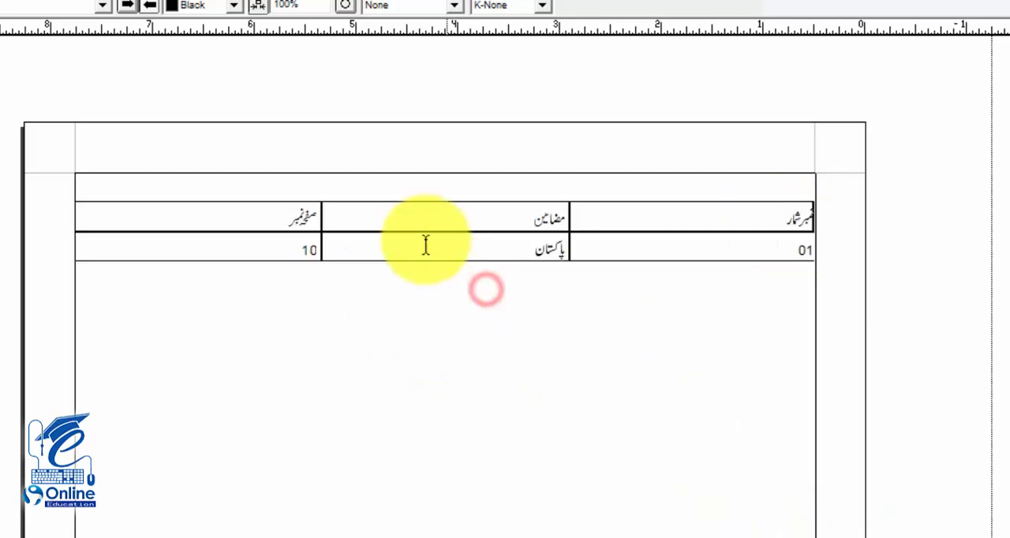
Step: Centre the three headings in their cells, and narrow the نمبر شمار and صفحہ نمبر columns to widen مضامین
click(702, 219)
drag(787, 216, 230, 218)
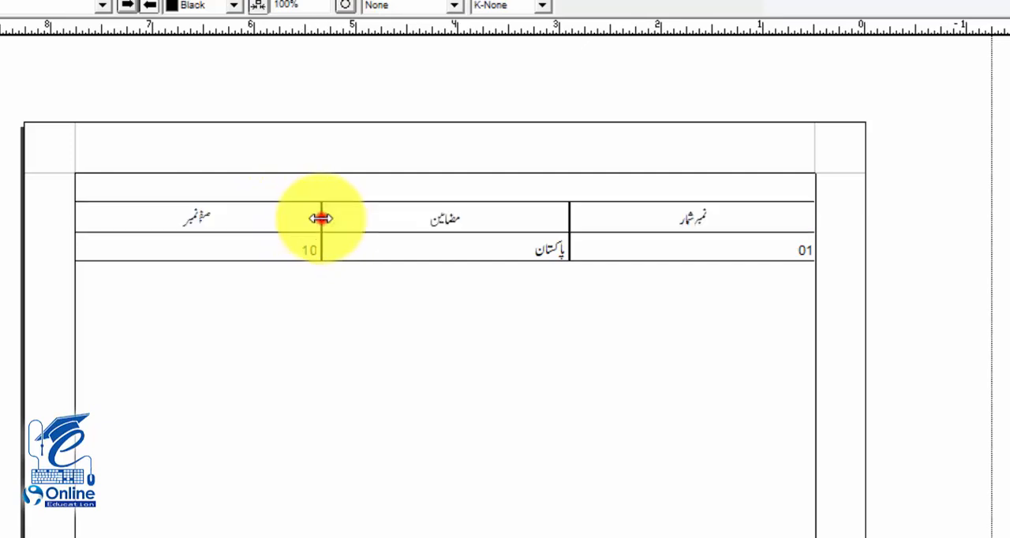
drag(321, 218, 209, 219)
drag(570, 219, 705, 218)
Step: Centre the numbers 01 and 10 in their cells, and move the table's left edge slightly inside the text frame
click(782, 243)
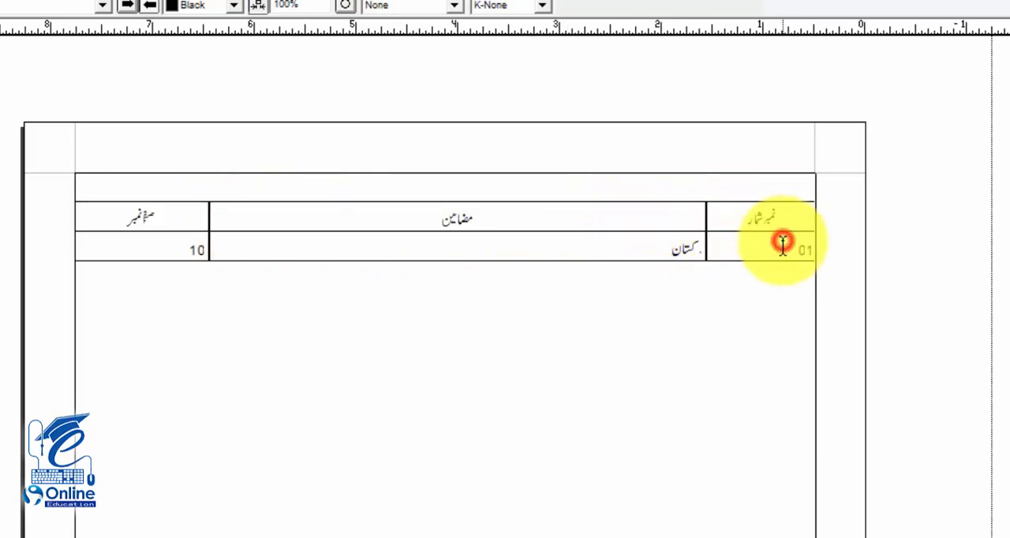
key(ctrl+shift+c)
click(595, 244)
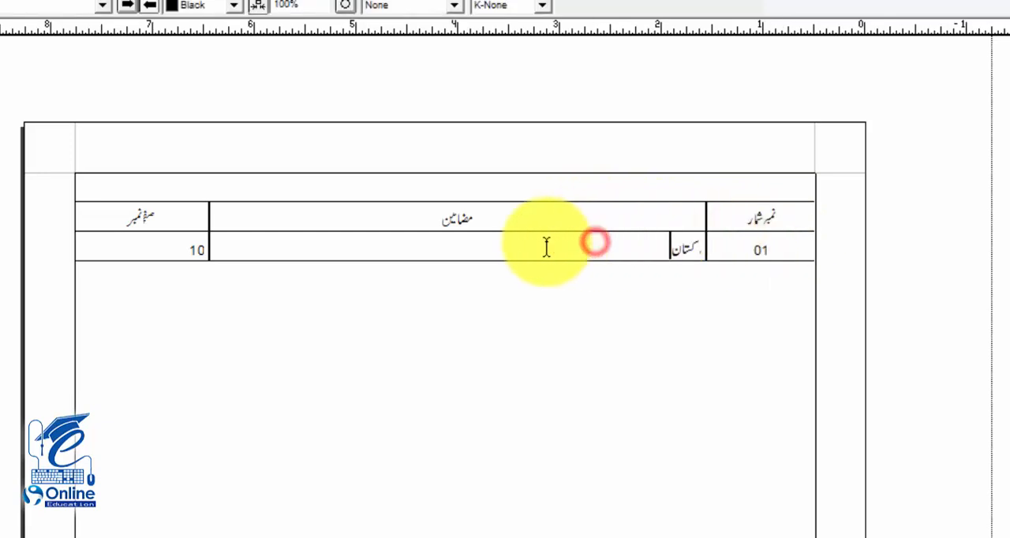
click(167, 239)
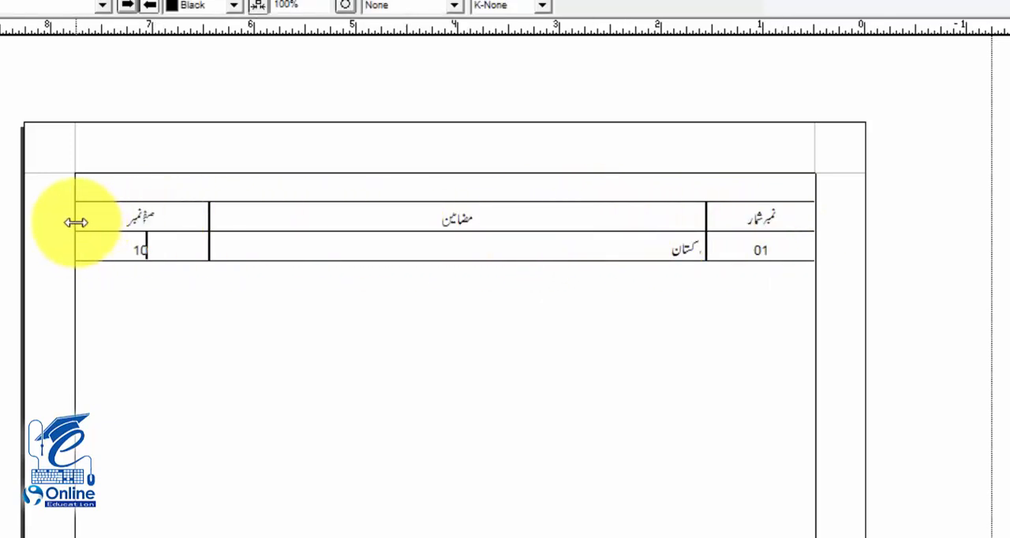
drag(78, 222, 82, 222)
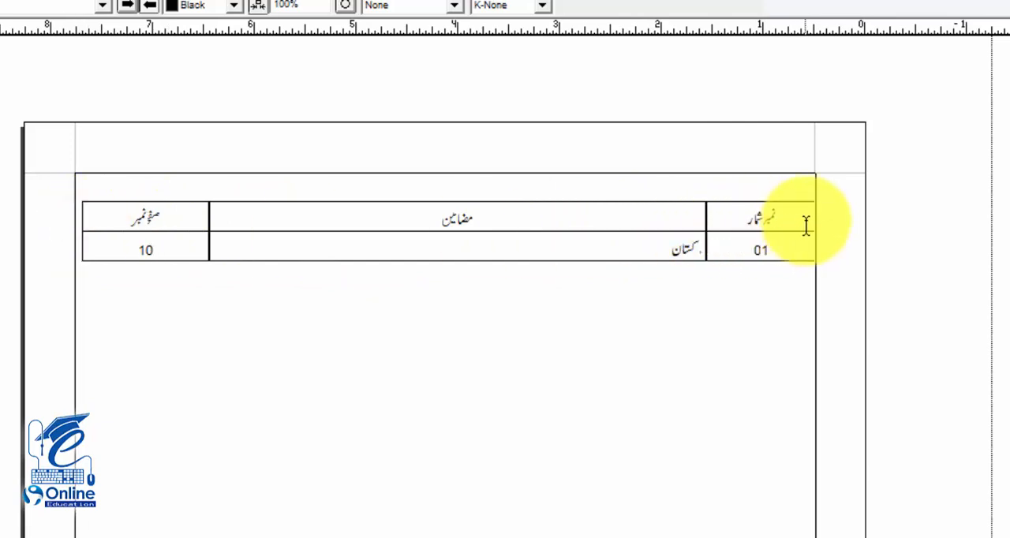
Step: Give all cells of the contents table a solid black border with a width of 1 using Table Format
drag(813, 218, 142, 241)
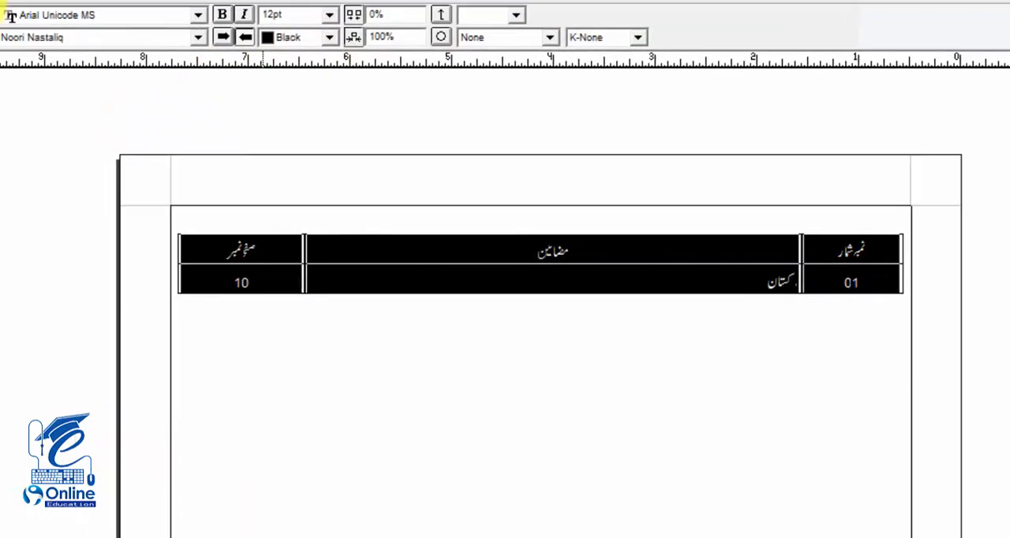
click(46, 21)
click(131, 216)
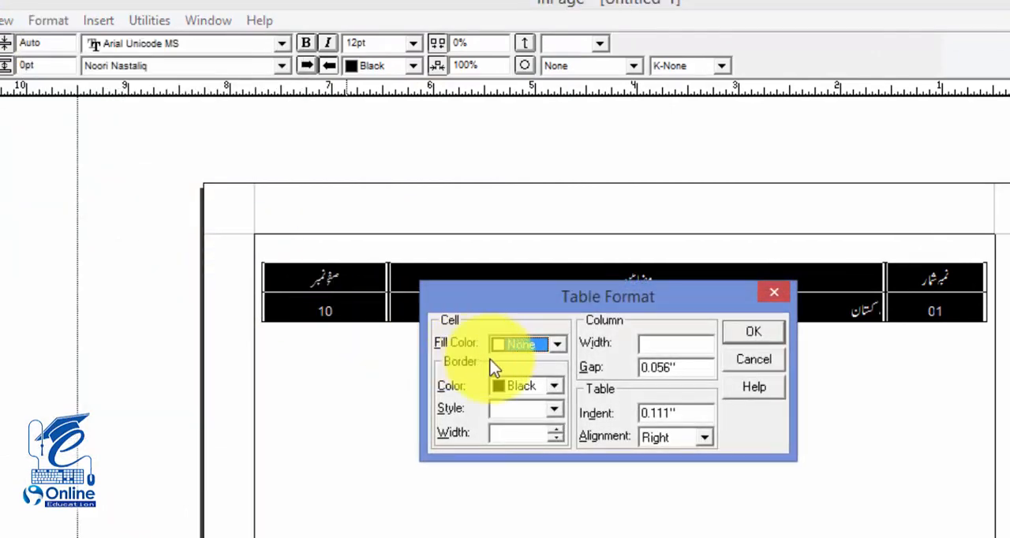
click(560, 410)
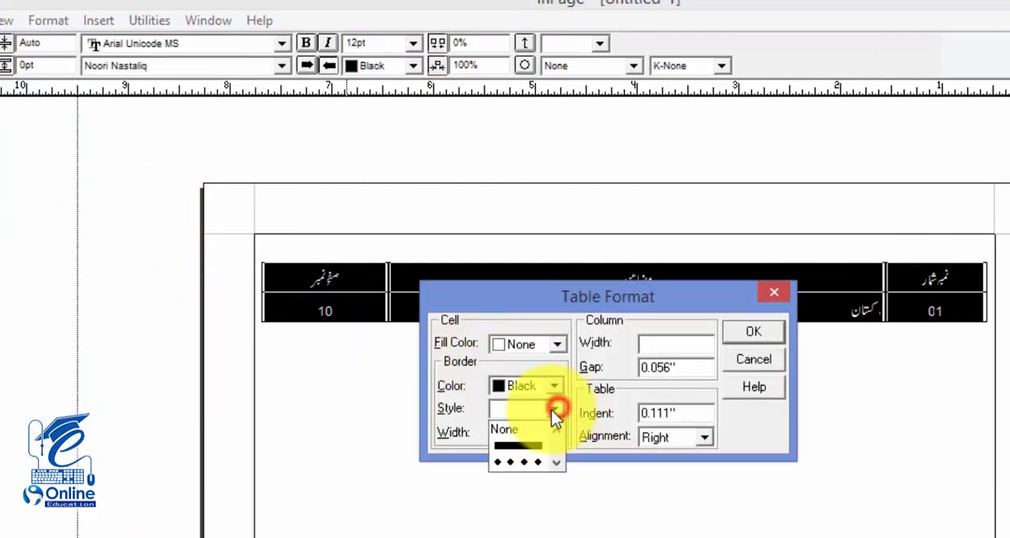
click(518, 444)
click(480, 435)
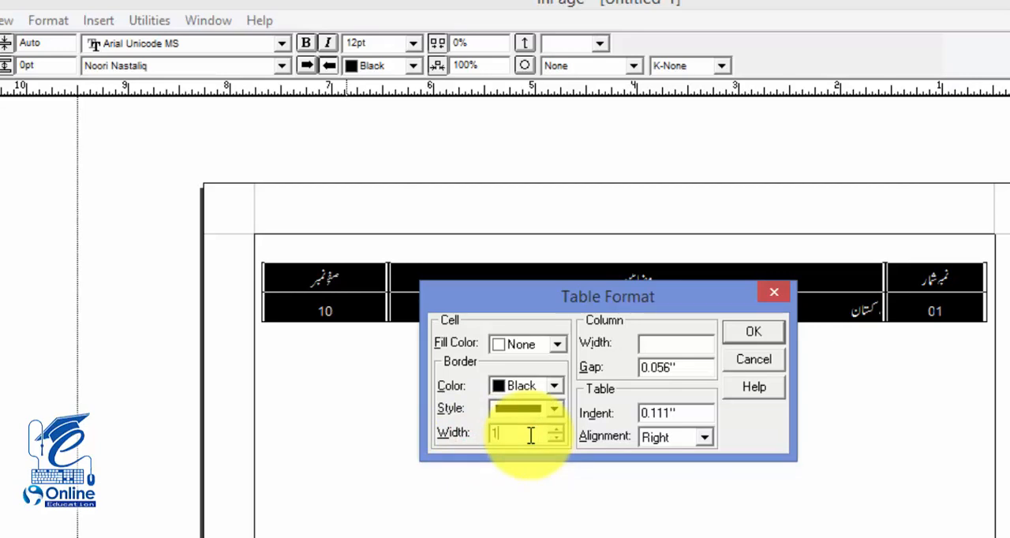
click(758, 333)
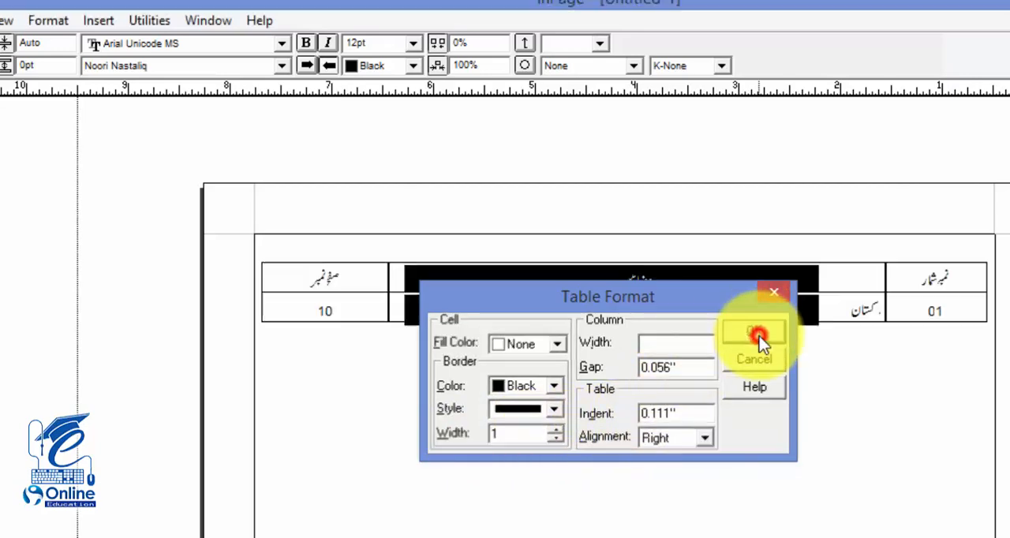
click(692, 289)
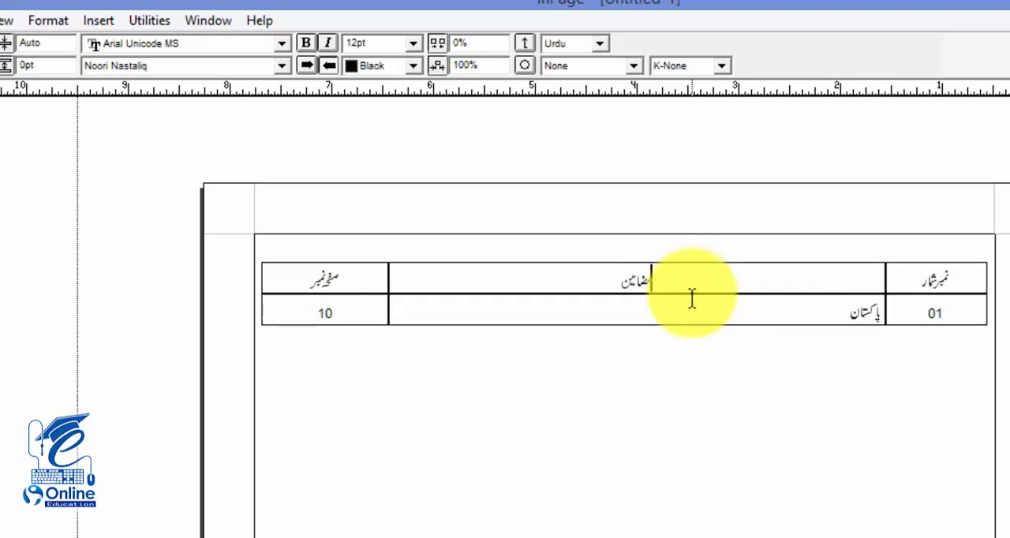
key(ctrl+2)
drag(1009, 251, 57, 322)
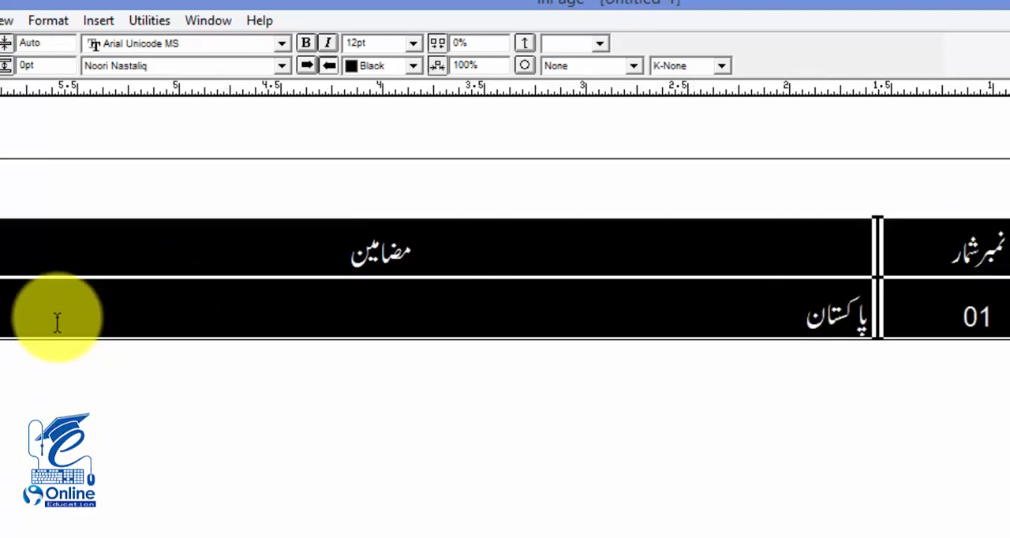
click(40, 21)
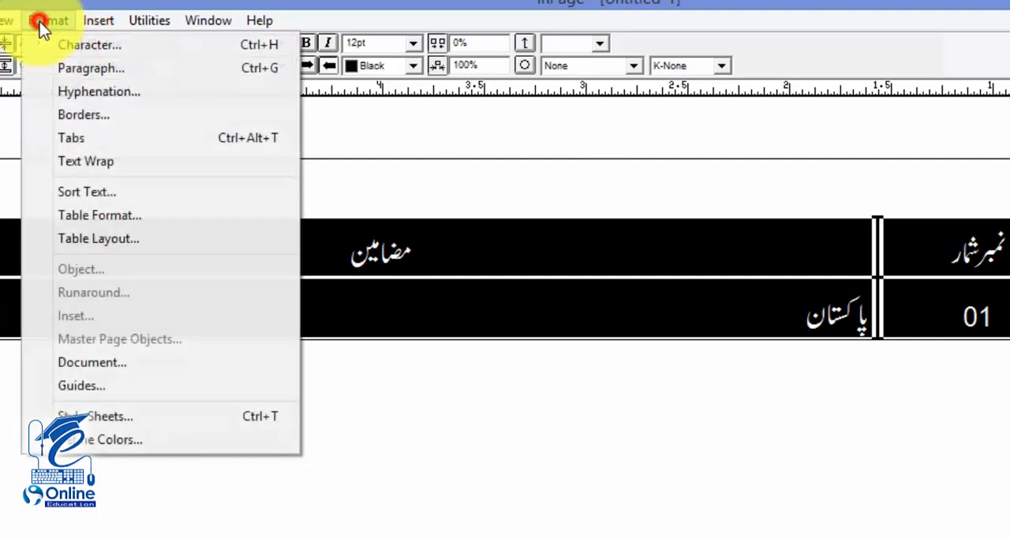
click(506, 313)
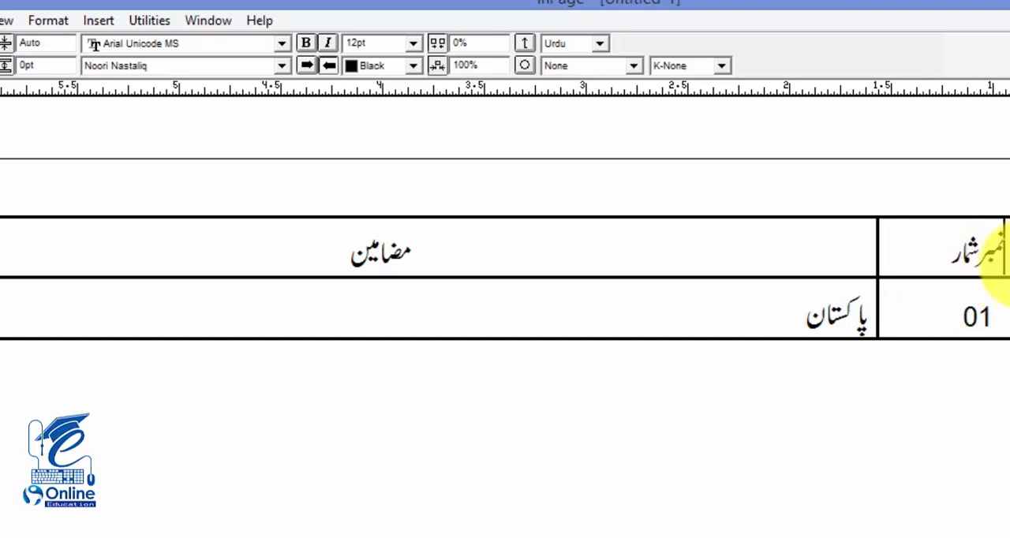
Step: Set the borders of both نمبر شمار column cells to the diamond-and-dash style with a width of 2
drag(1002, 248, 948, 303)
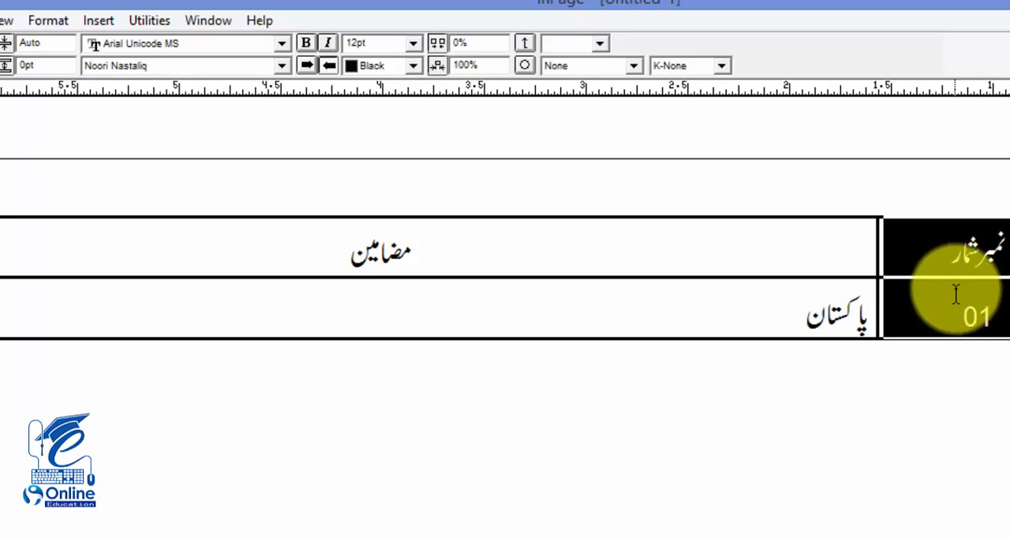
click(49, 20)
click(138, 217)
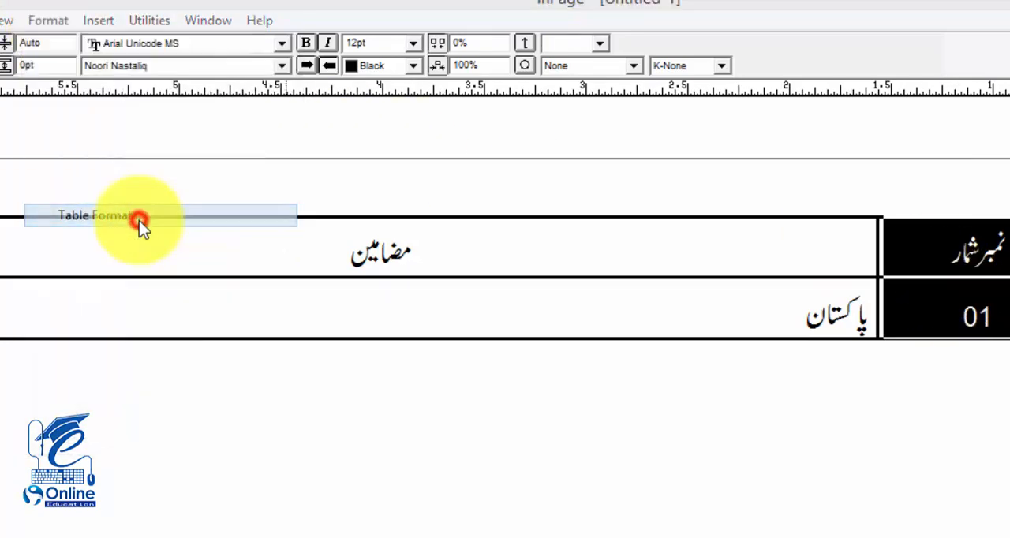
click(555, 409)
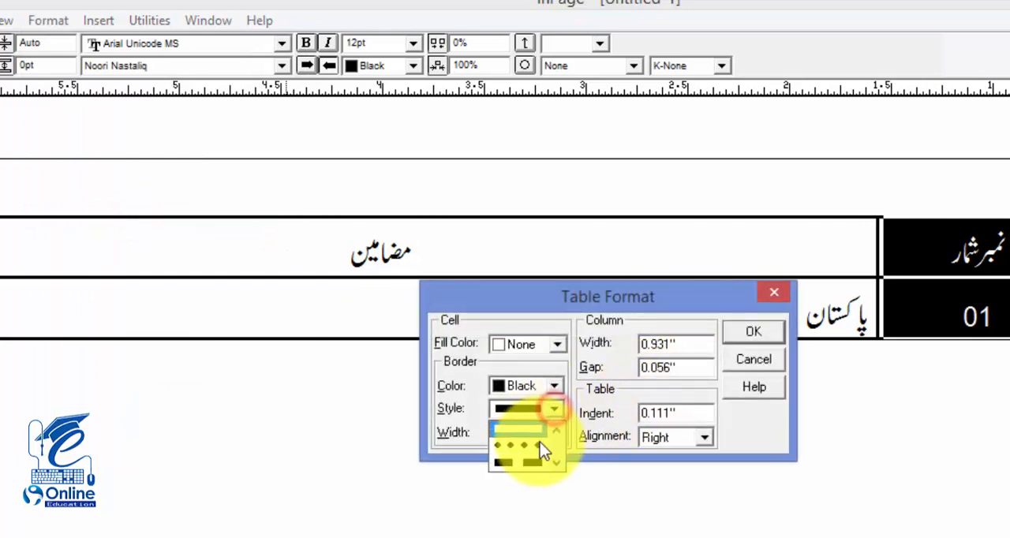
click(557, 464)
click(558, 464)
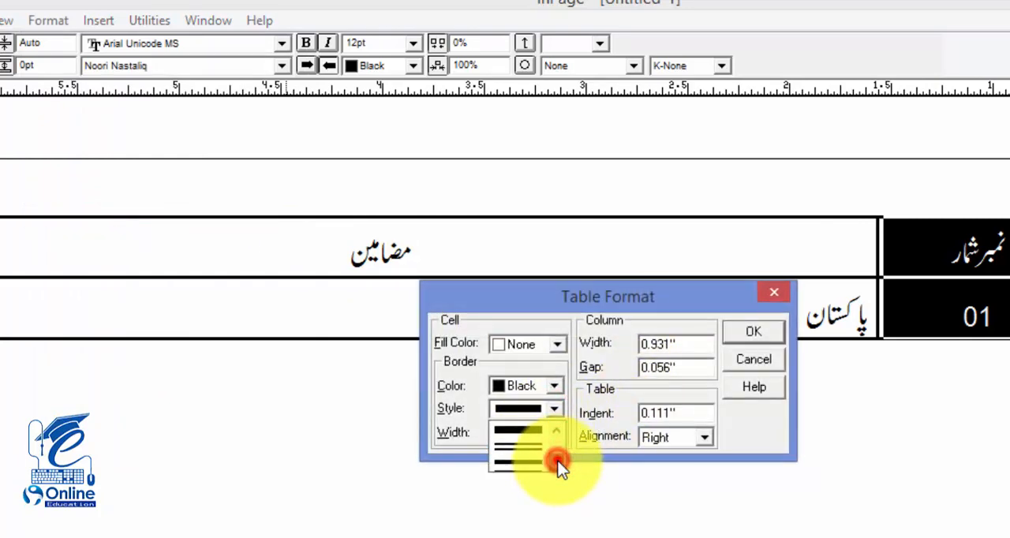
click(558, 464)
click(558, 464)
click(534, 458)
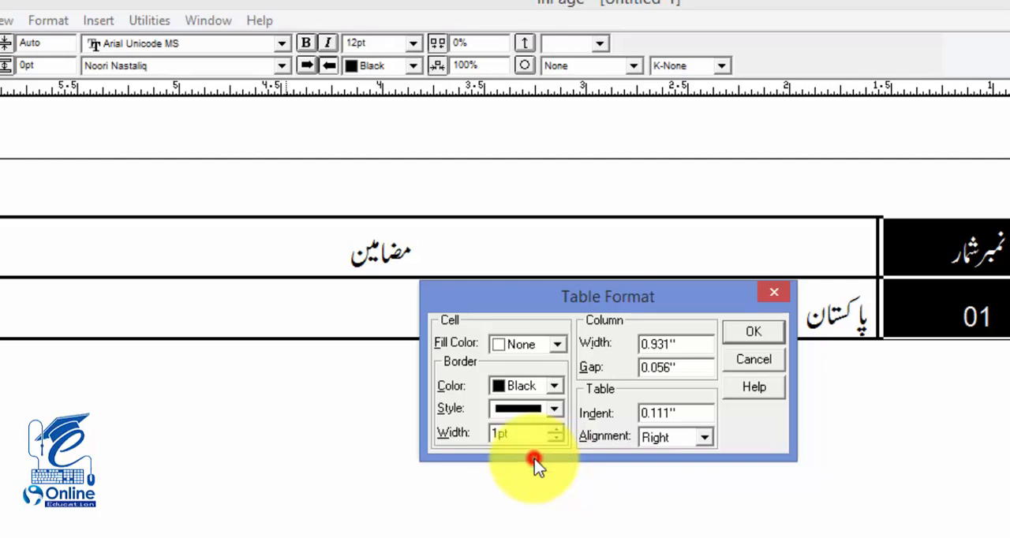
drag(522, 433, 490, 436)
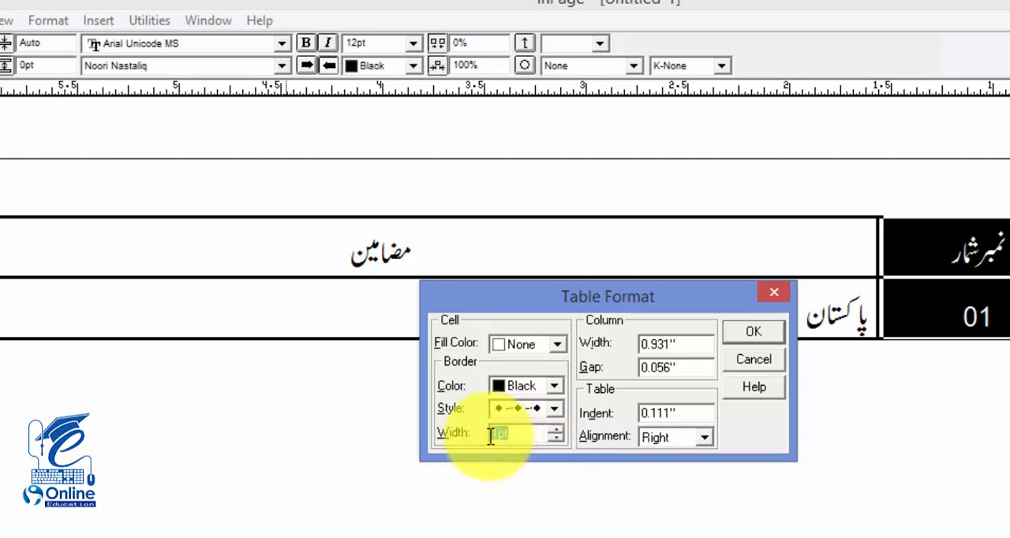
text(2)
click(752, 336)
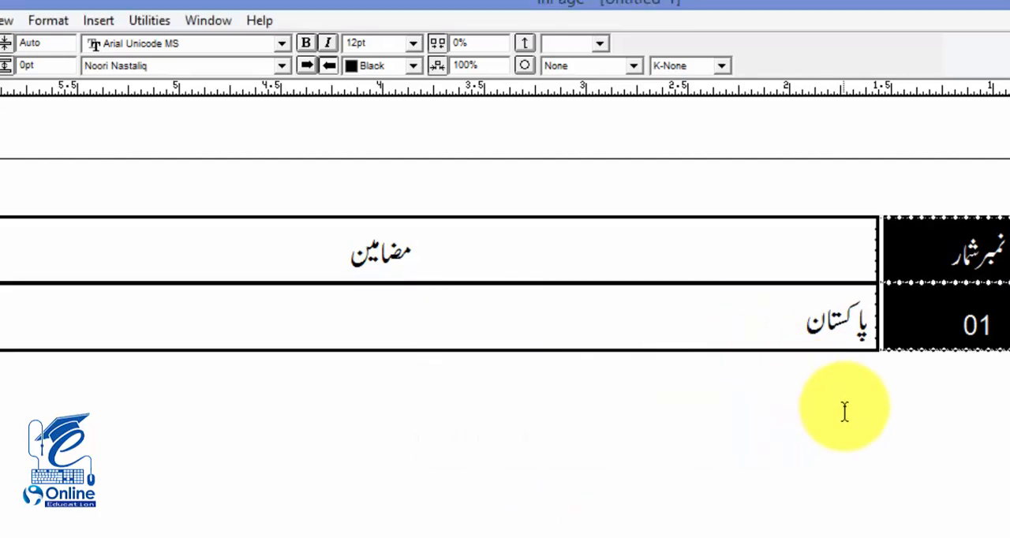
click(823, 406)
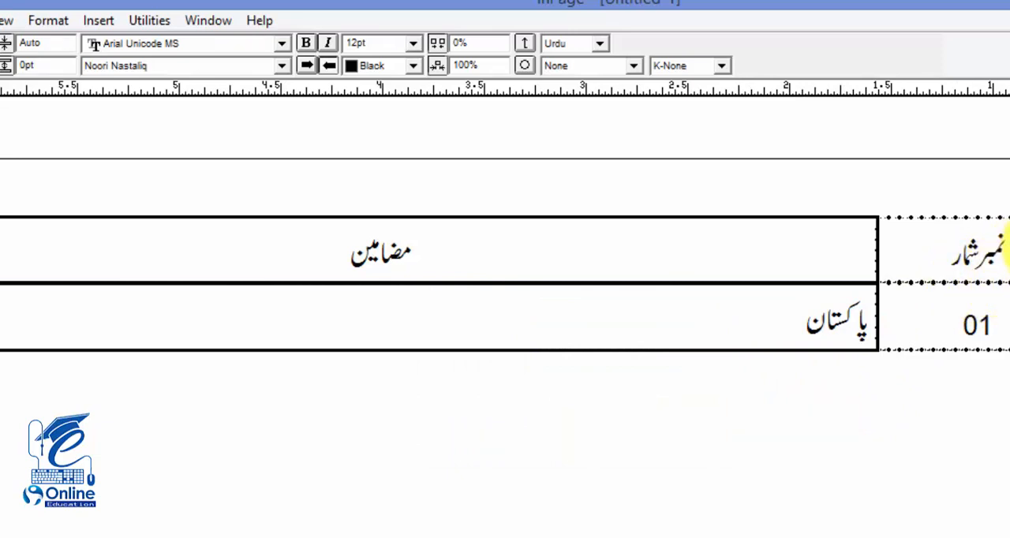
drag(1003, 249, 942, 322)
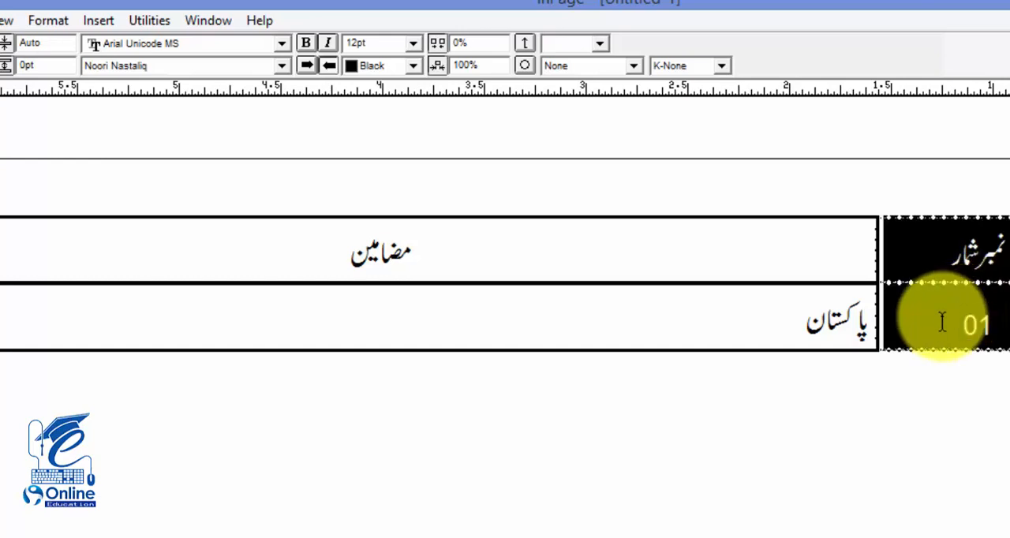
click(943, 323)
right_click(948, 322)
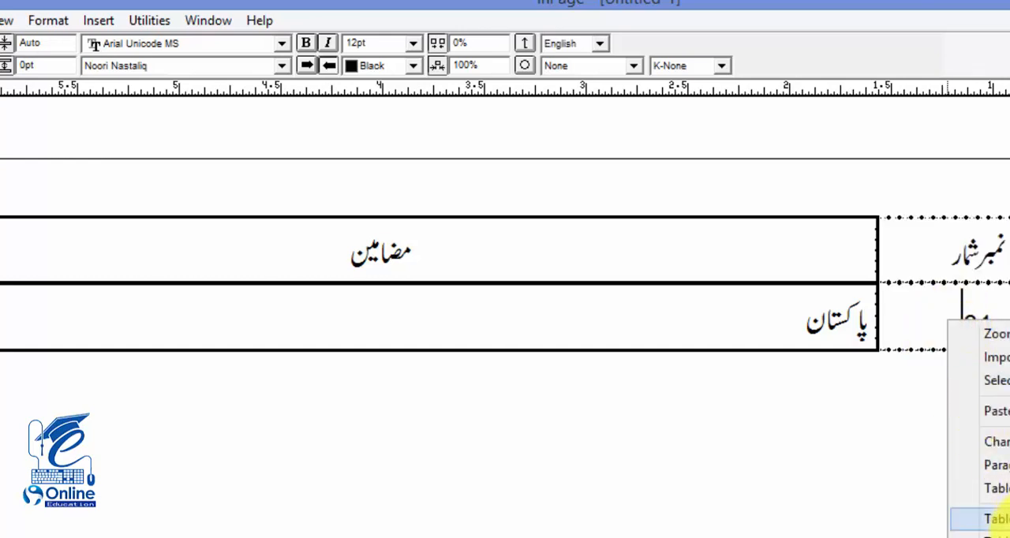
click(996, 519)
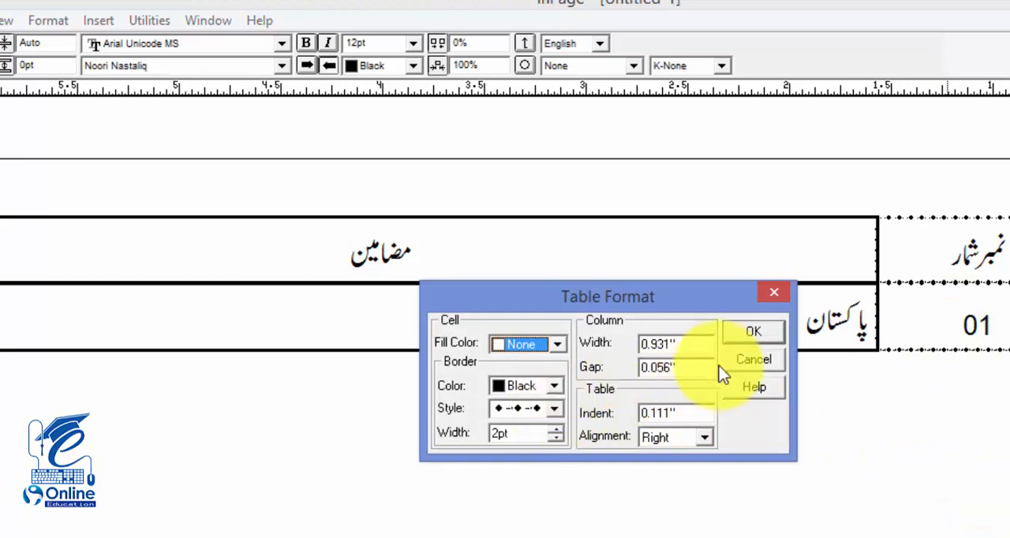
click(753, 364)
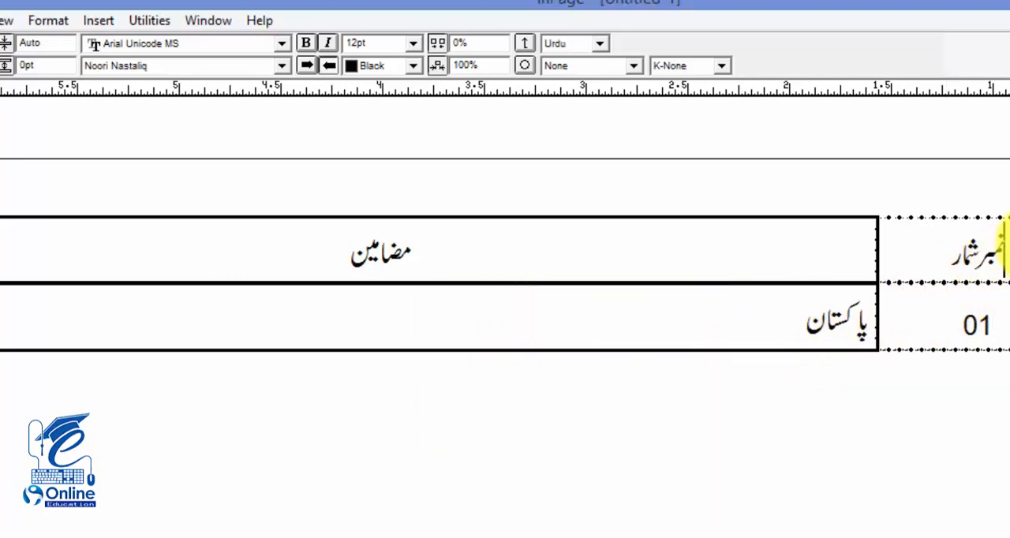
Step: Apply the ornamental border style of small diamonds and elongated lozenges to the نمبر شمار and مضامین columns in Table Format
drag(981, 248, 581, 316)
right_click(581, 315)
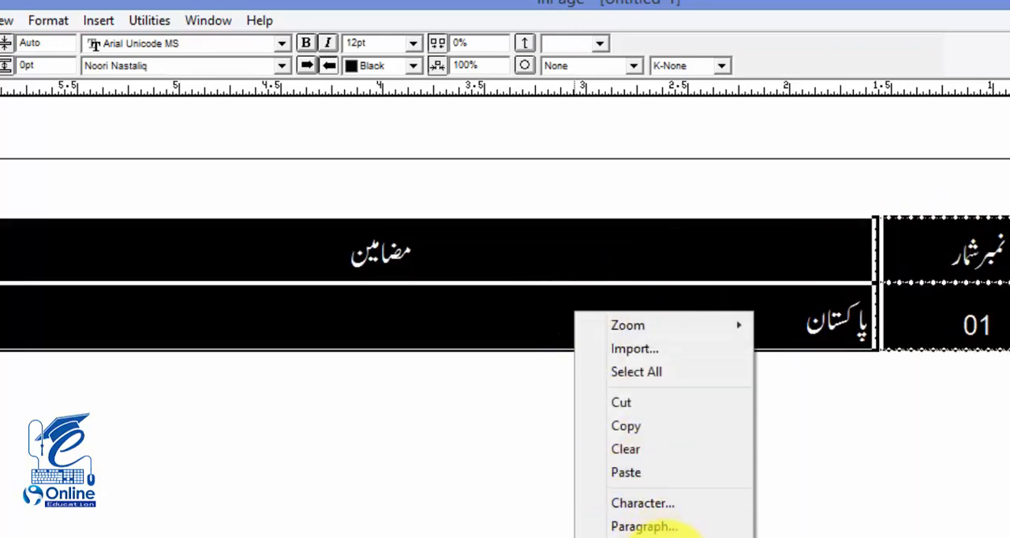
click(672, 526)
click(553, 408)
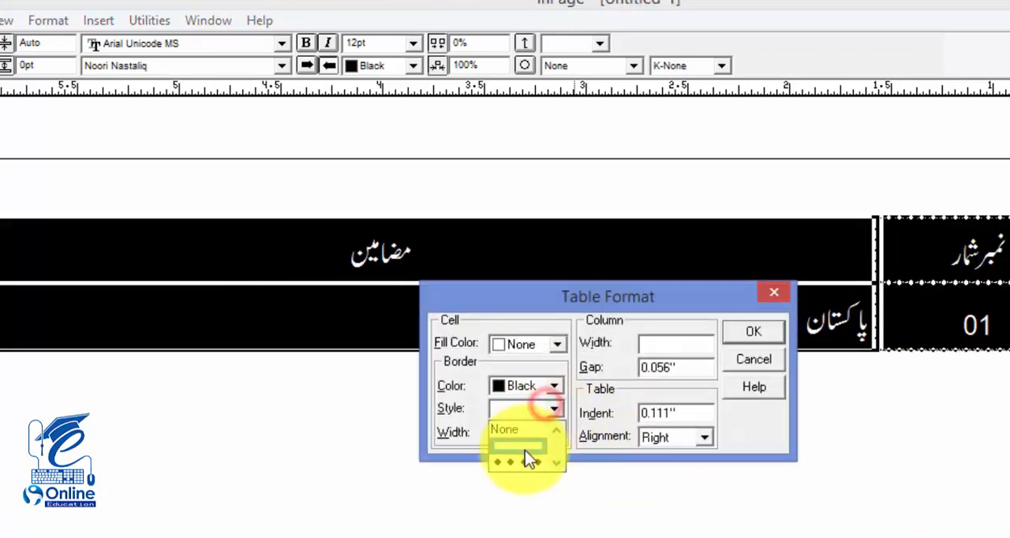
scroll(525, 454, down, 5)
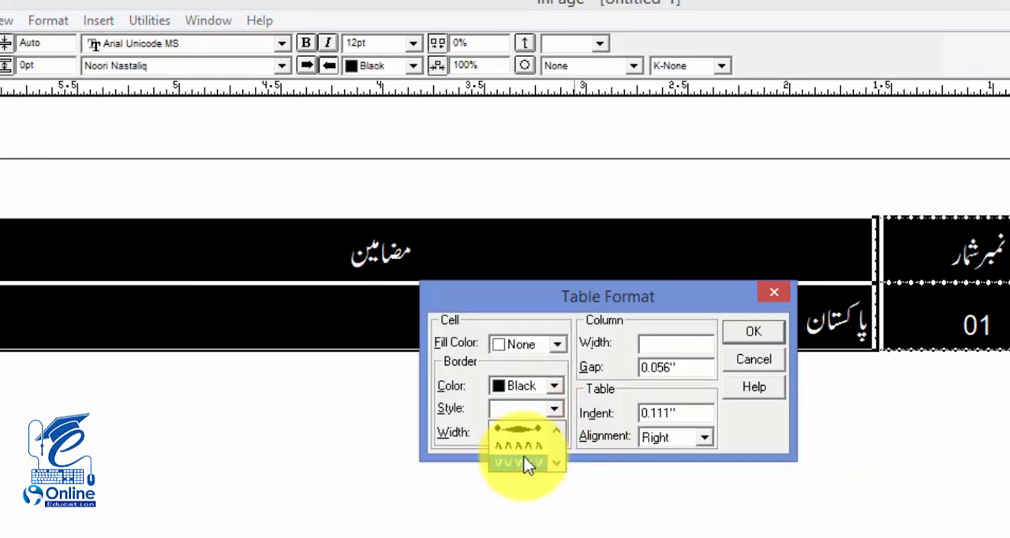
click(525, 432)
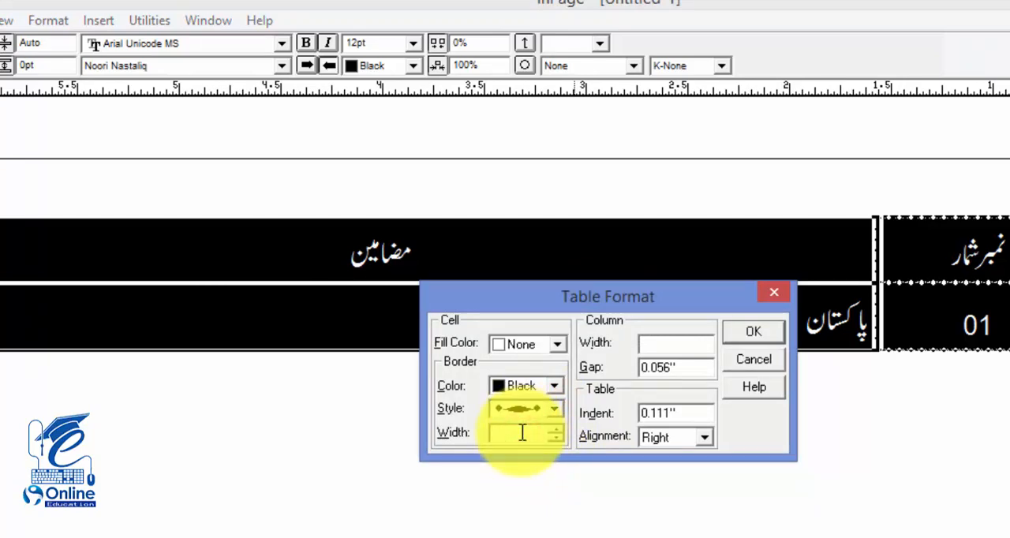
click(556, 433)
click(744, 331)
click(772, 324)
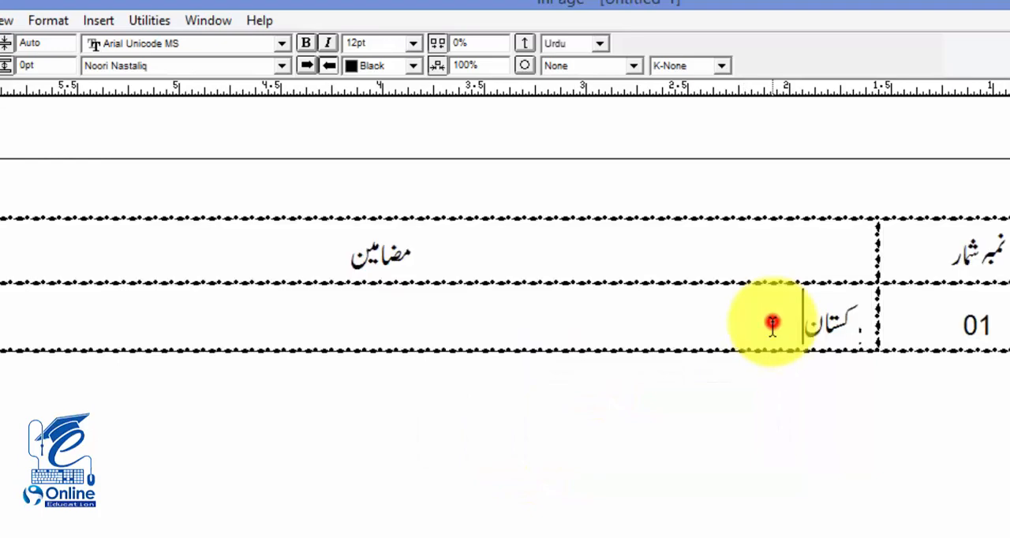
Step: Fill the مضامین and صفحہ نمبر heading cells with Black using Table Format
drag(545, 276, 453, 272)
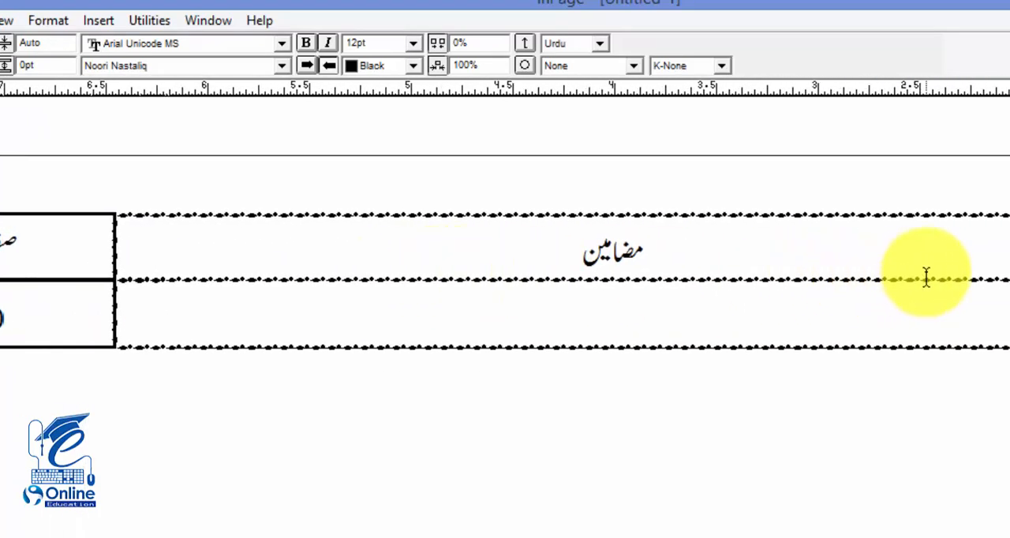
drag(850, 311, 817, 286)
drag(692, 291, 743, 286)
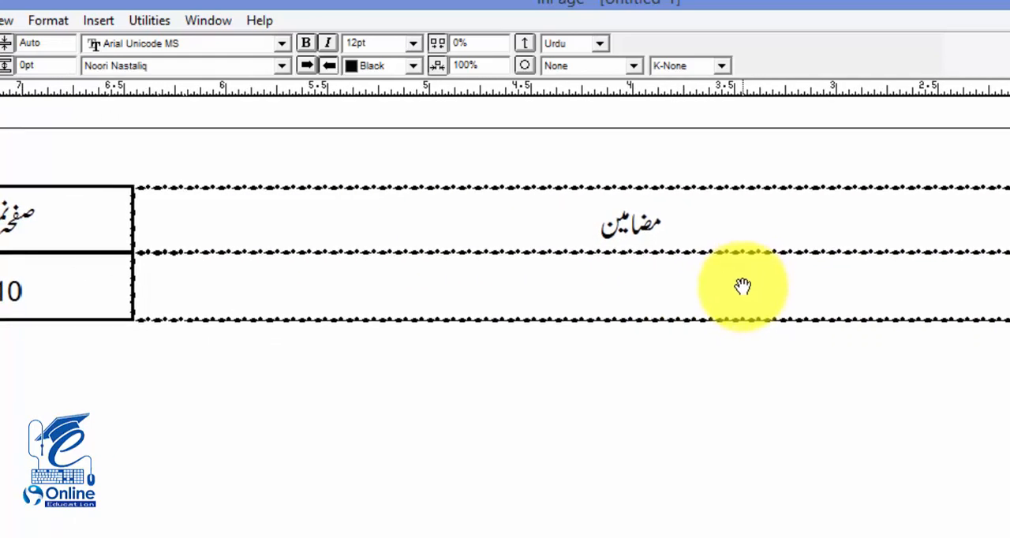
click(762, 230)
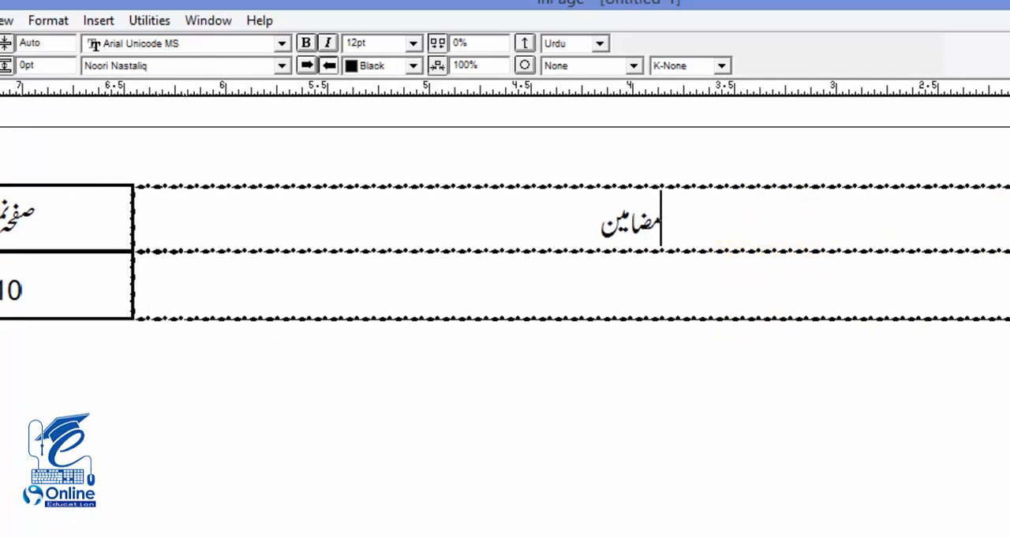
drag(902, 219, 9, 211)
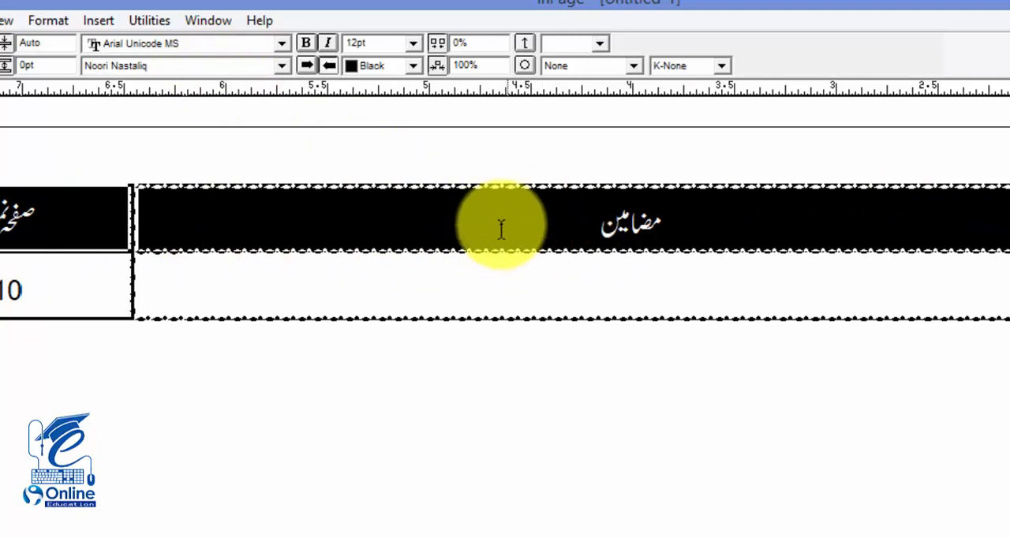
click(43, 22)
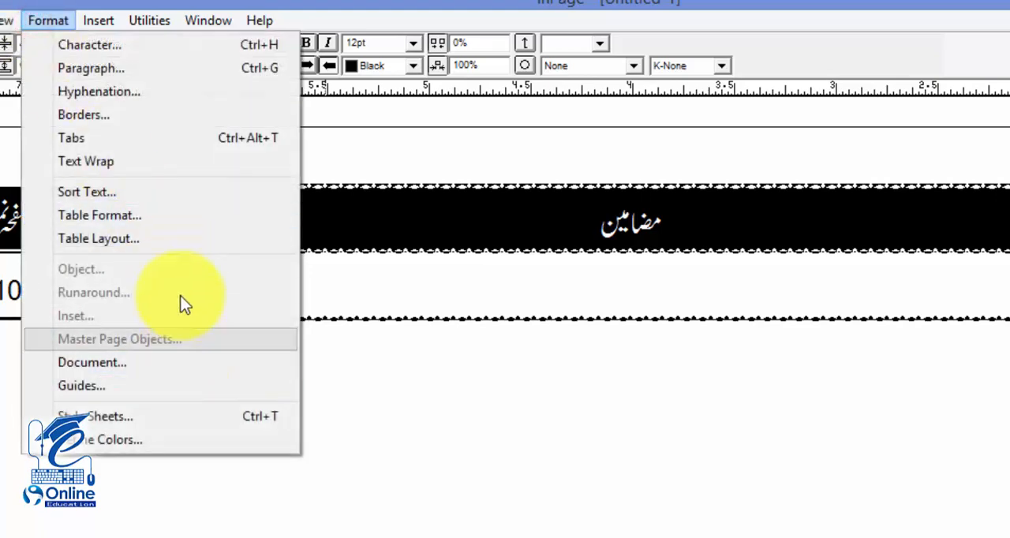
click(169, 219)
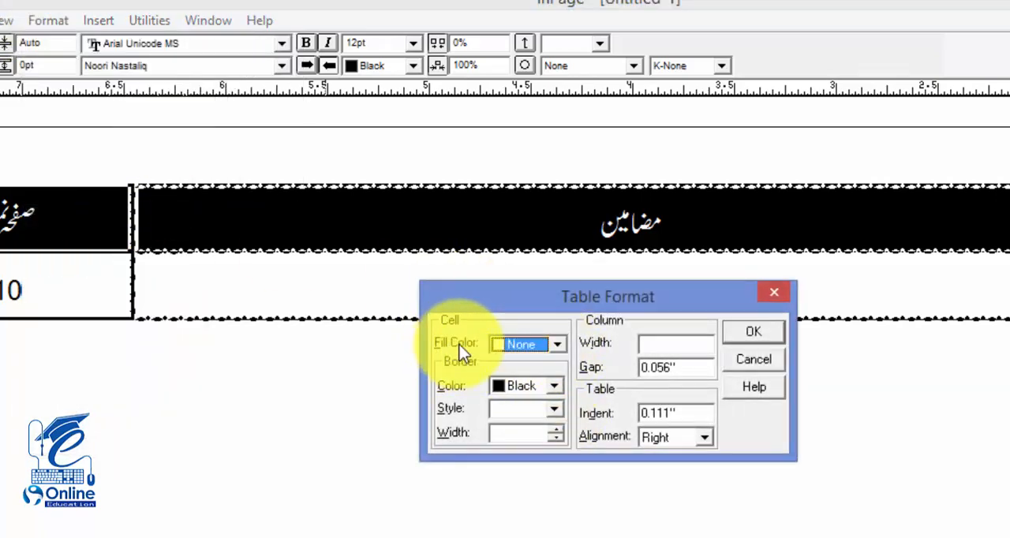
click(557, 344)
click(522, 398)
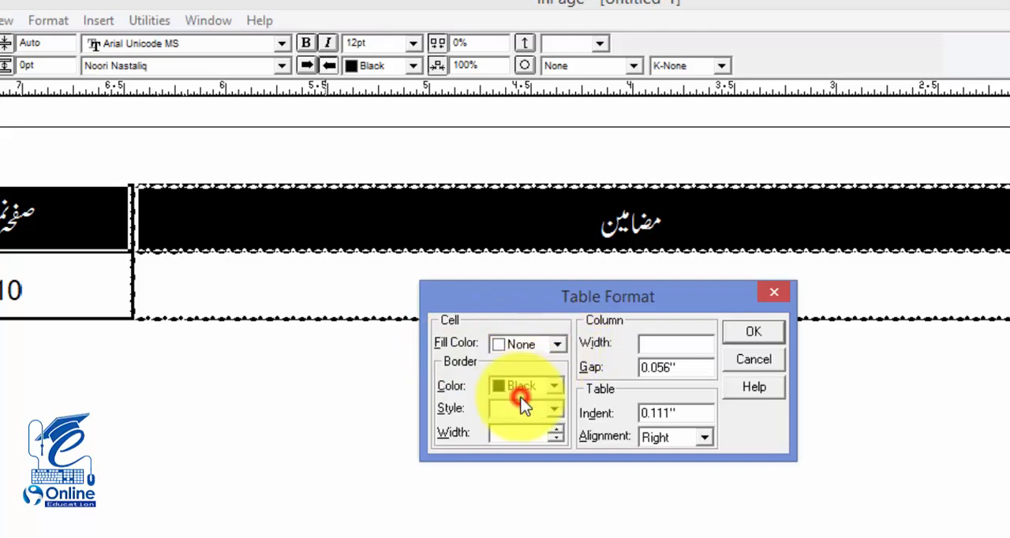
click(751, 335)
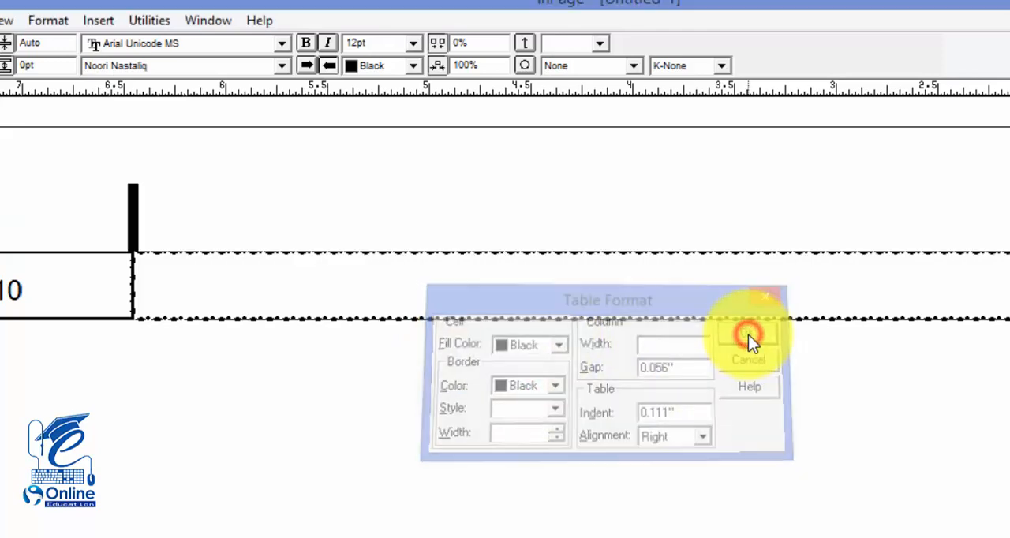
click(747, 268)
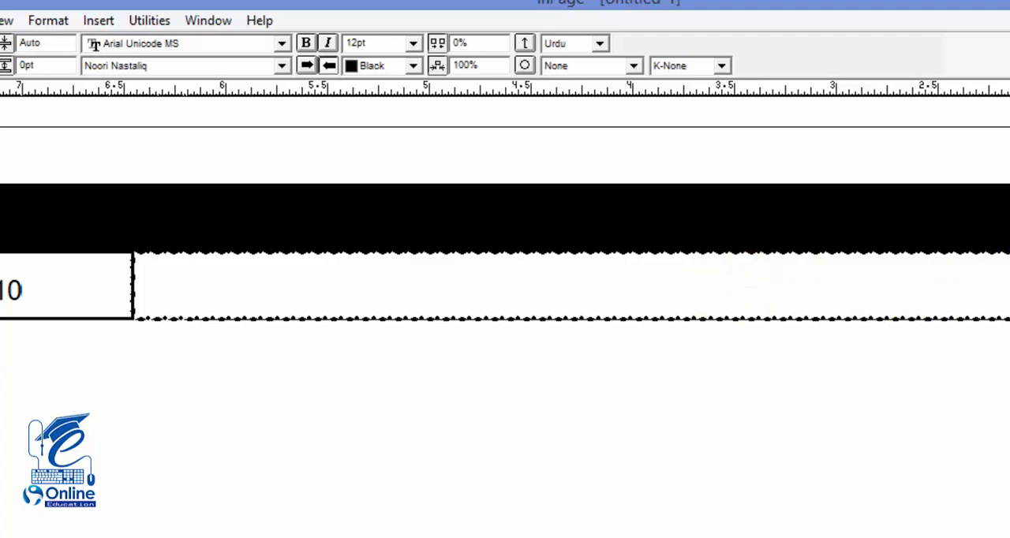
Step: Enter پاکستان in the entry cell under مضامین and set the heading row's text colour to White
text(پاکستان)
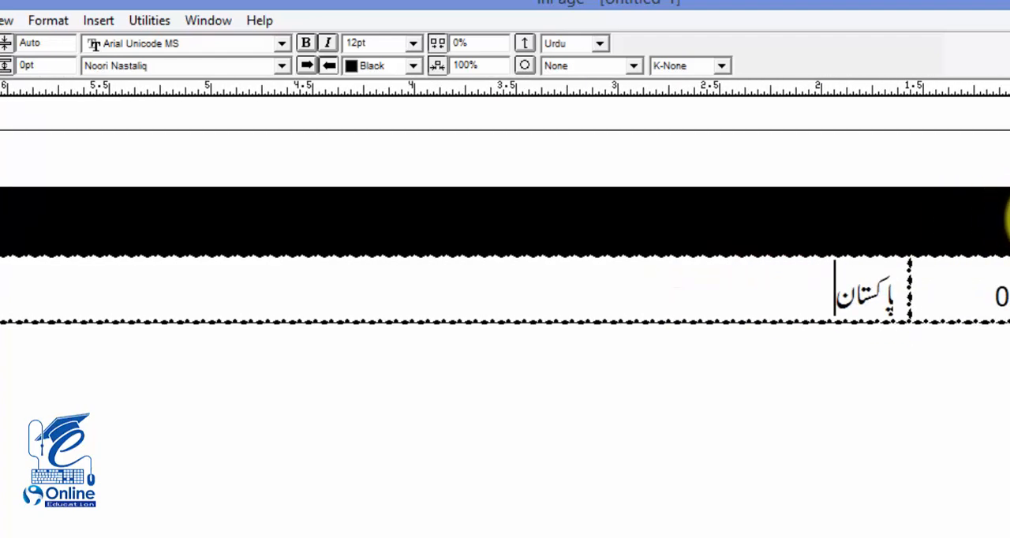
drag(1004, 224, 0, 219)
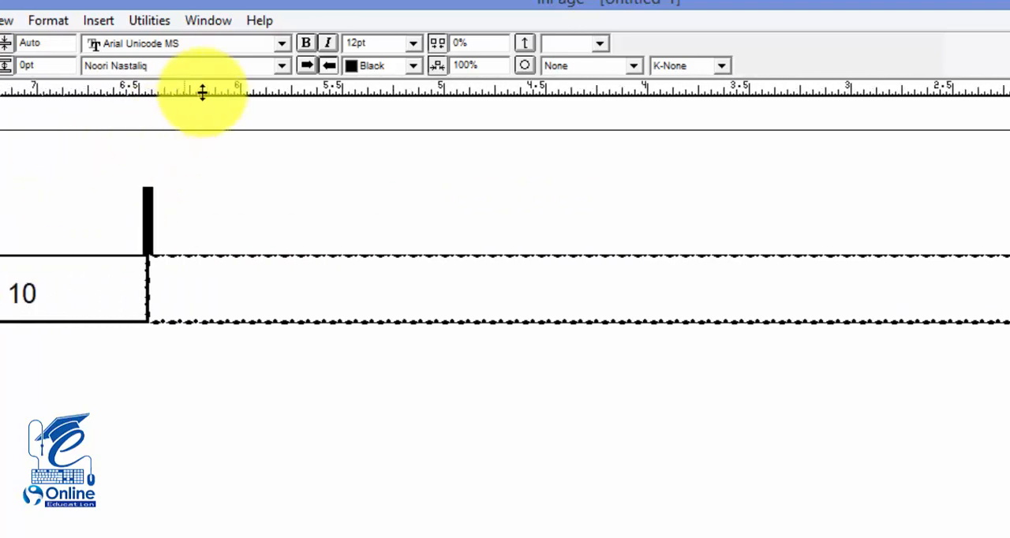
click(385, 66)
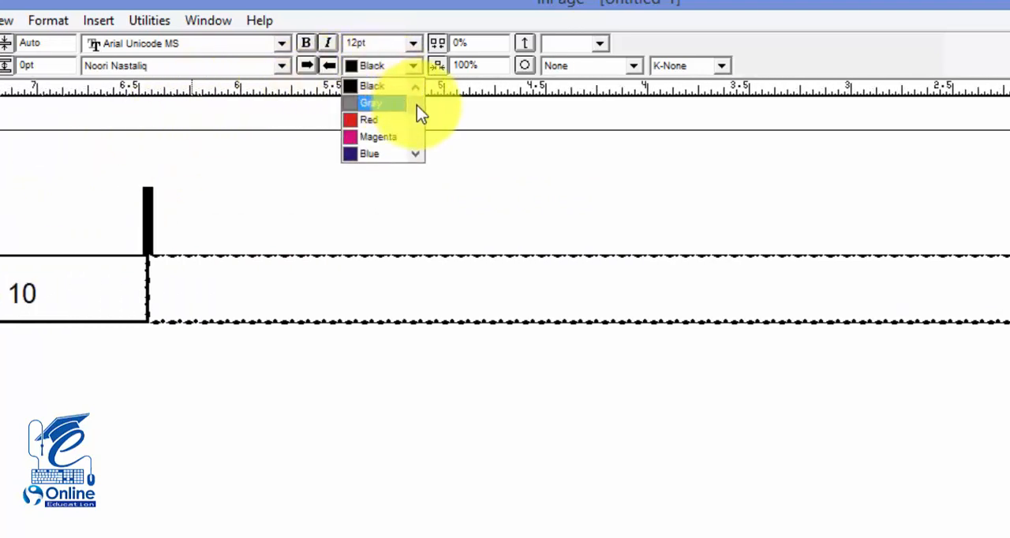
scroll(411, 131, down, 5)
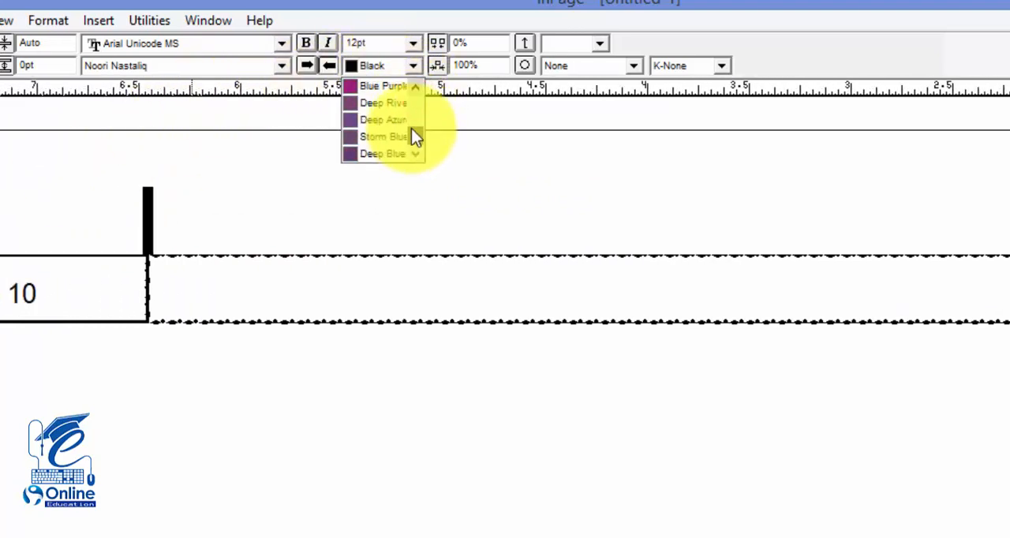
scroll(411, 128, up, 6)
click(382, 87)
click(525, 240)
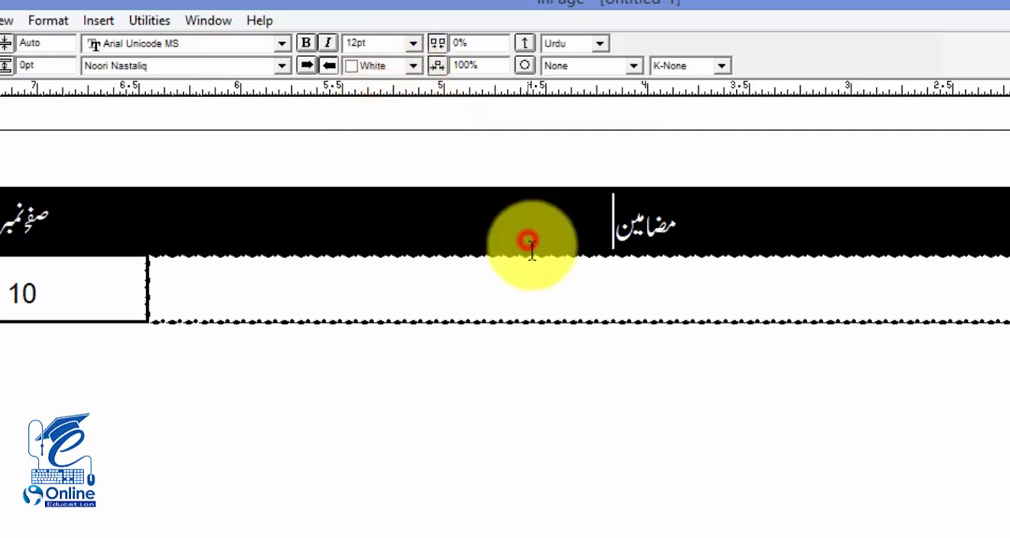
Step: Apply the ornamental diamond-and-lozenge border style in Black to the heading row cells using Table Format
drag(881, 253, 0, 229)
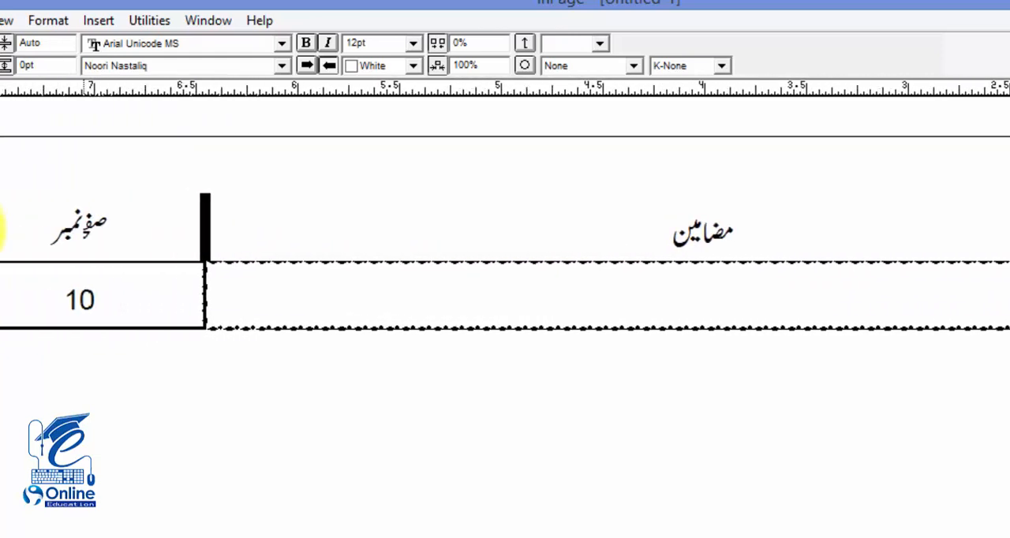
click(49, 20)
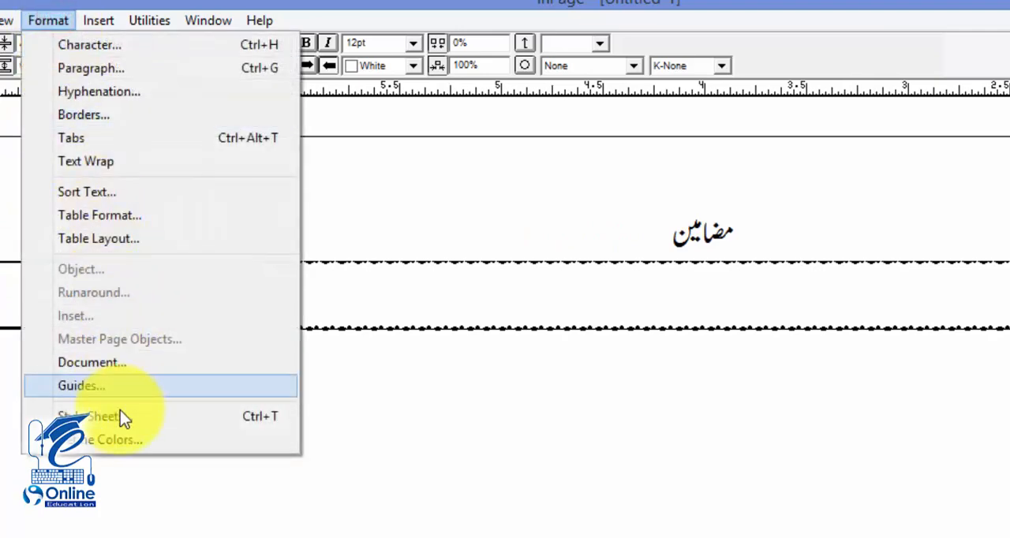
click(120, 218)
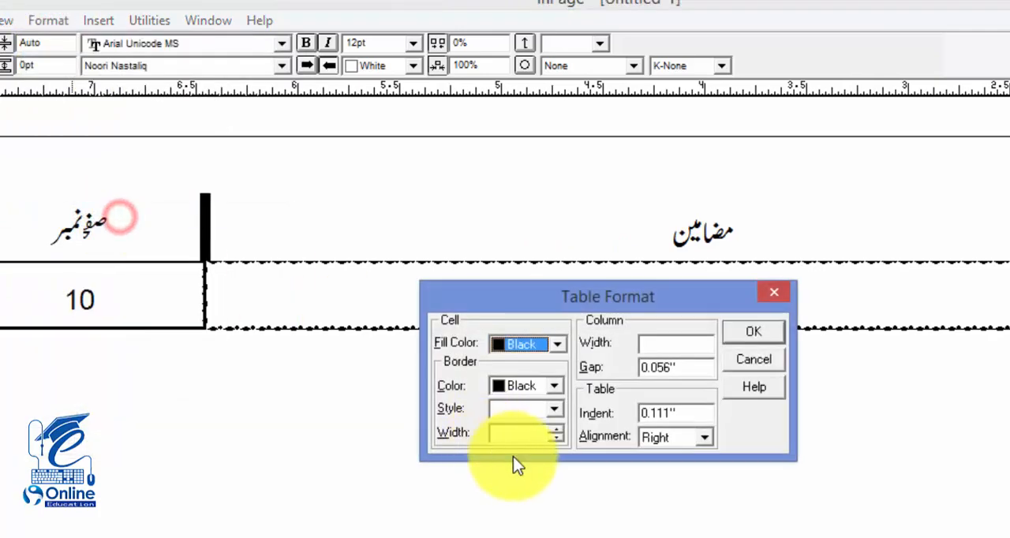
click(559, 406)
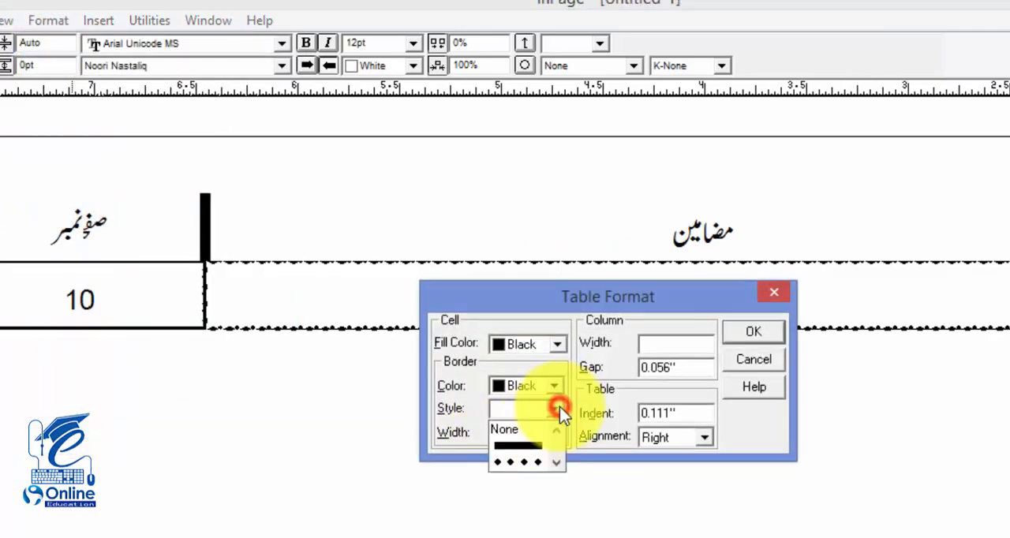
click(555, 466)
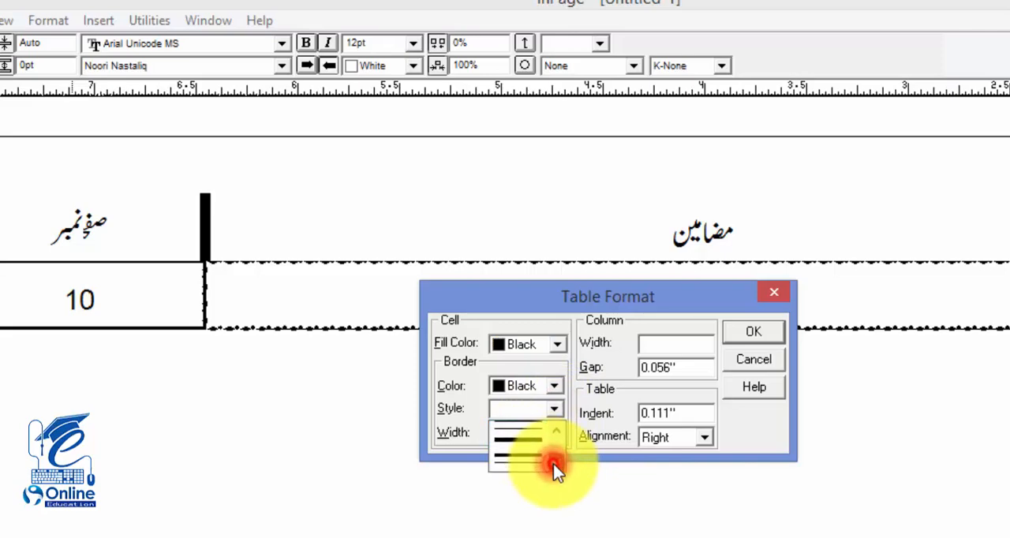
click(553, 464)
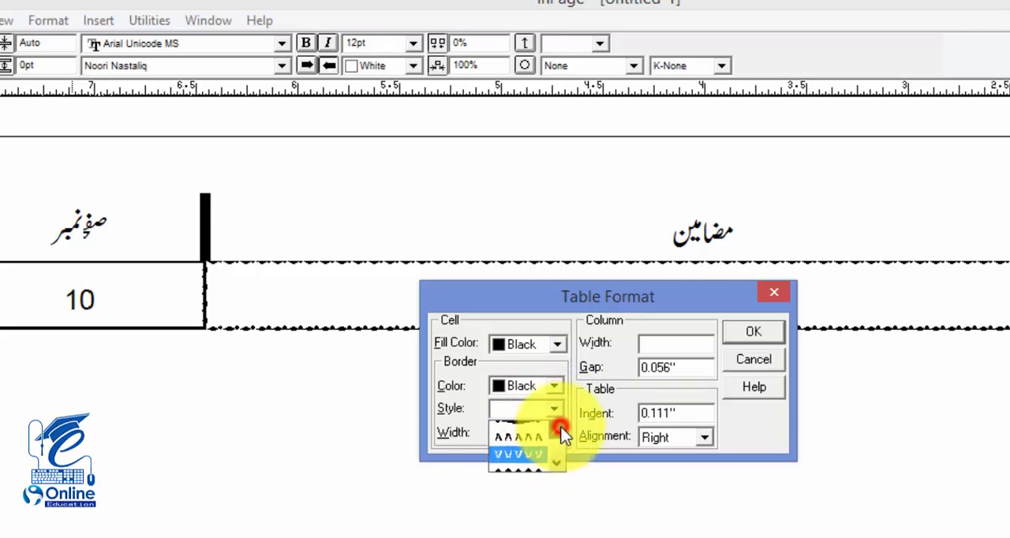
click(540, 434)
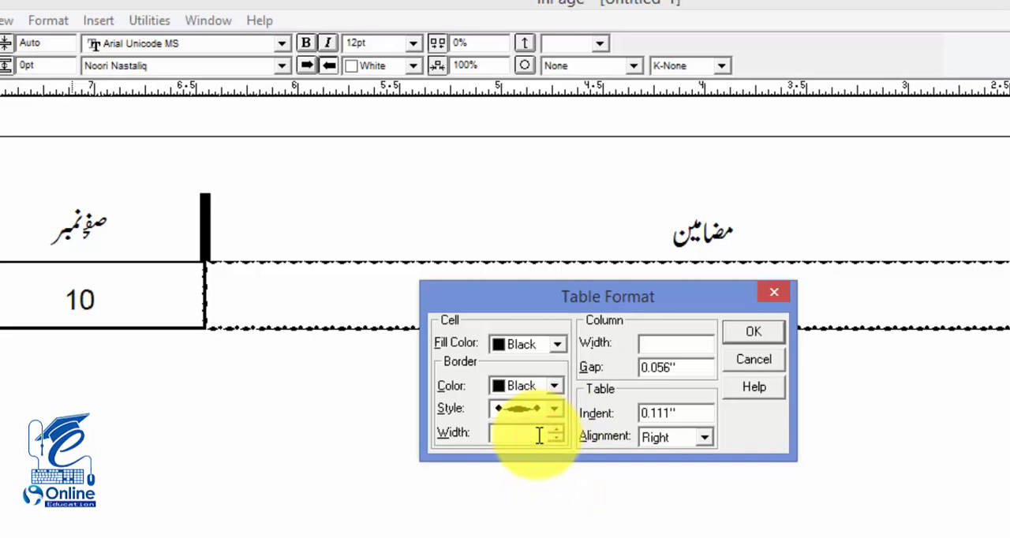
click(555, 386)
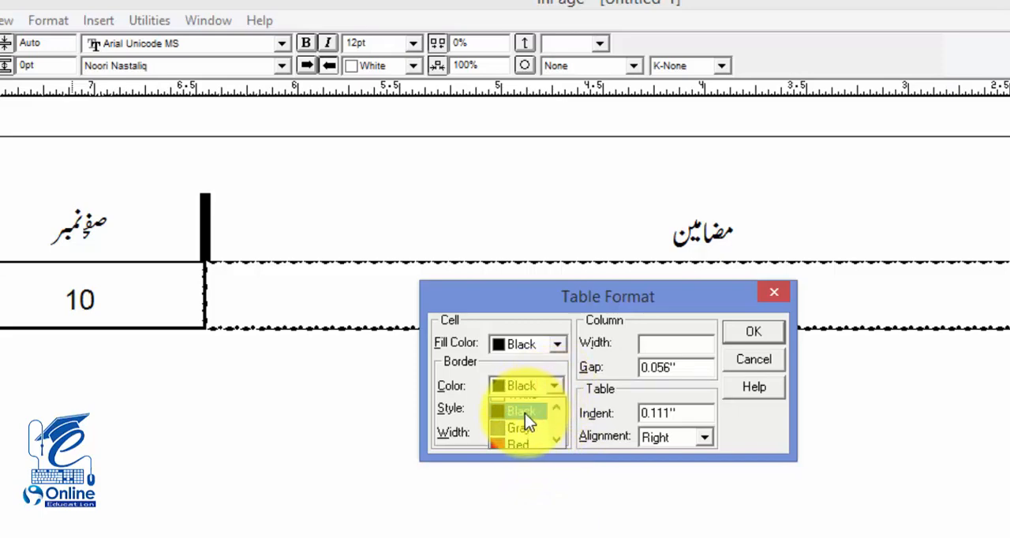
click(524, 414)
click(754, 331)
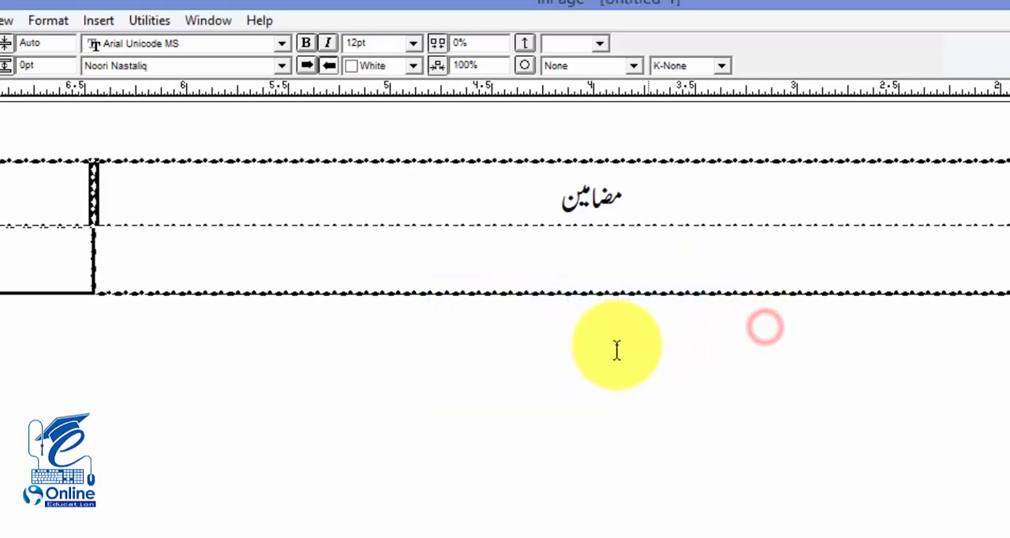
click(569, 304)
drag(639, 255, 585, 234)
Step: Add two new rows to the contents table below the پاکستان row
click(900, 236)
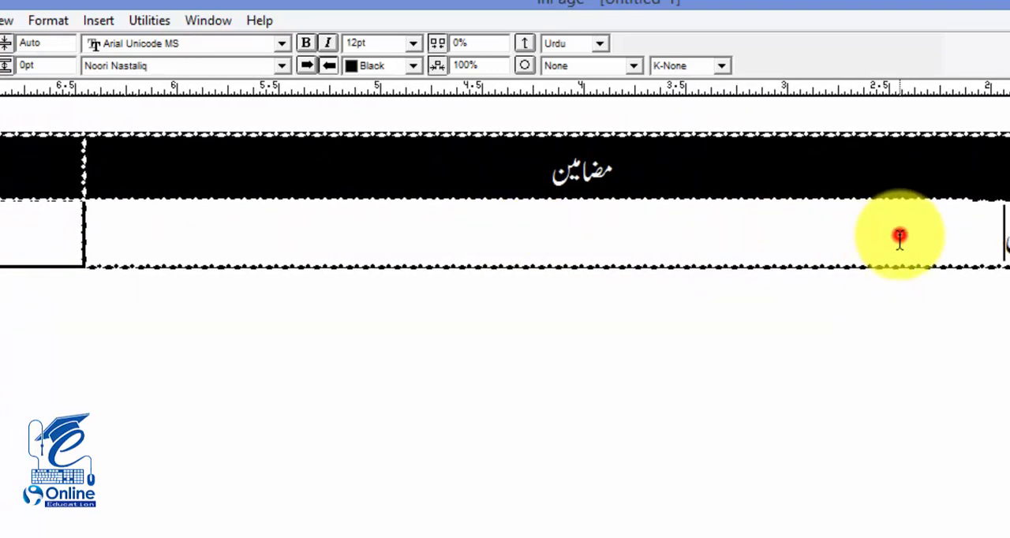
key(ctrl+Return)
key(ctrl+Return)
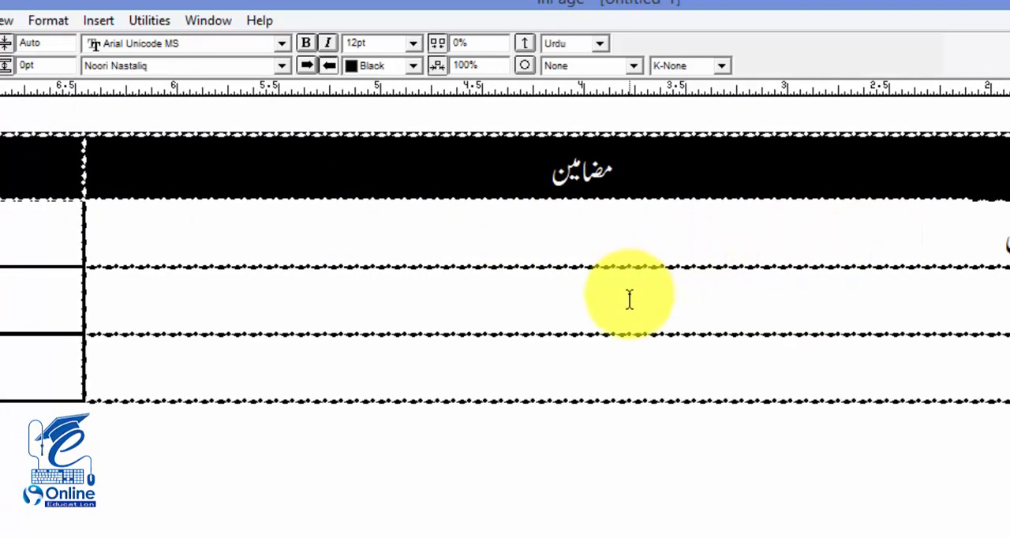
click(641, 392)
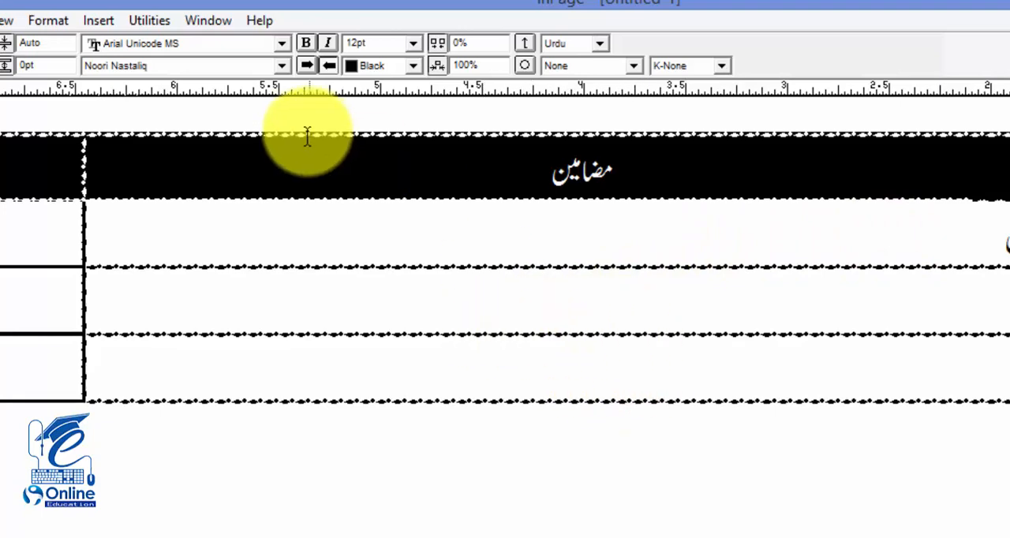
click(46, 22)
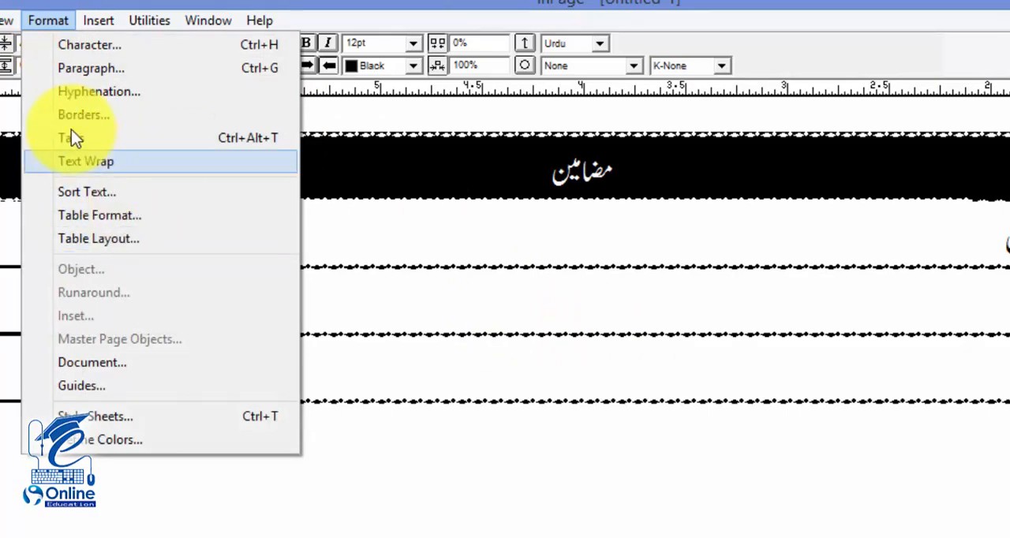
mouse_move(98, 17)
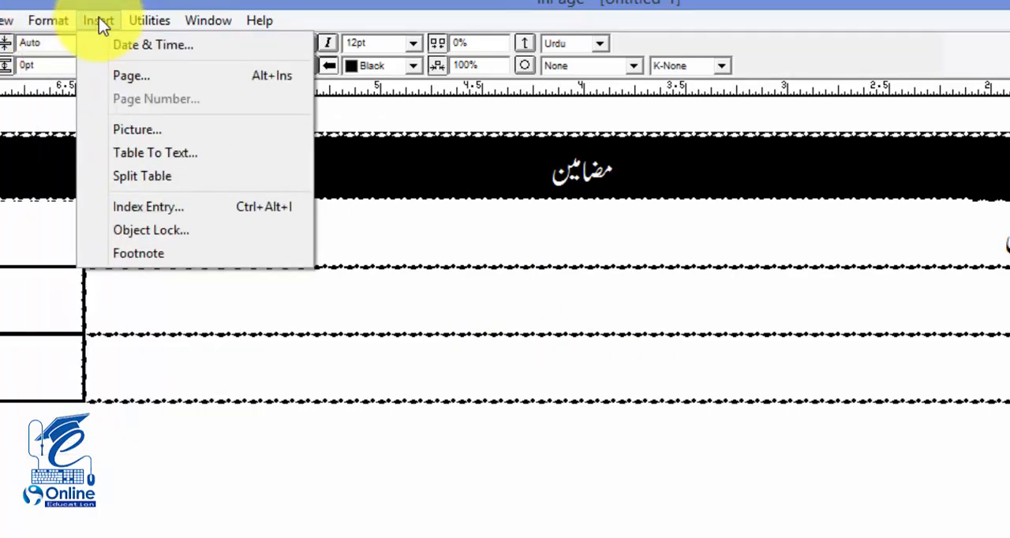
mouse_move(141, 20)
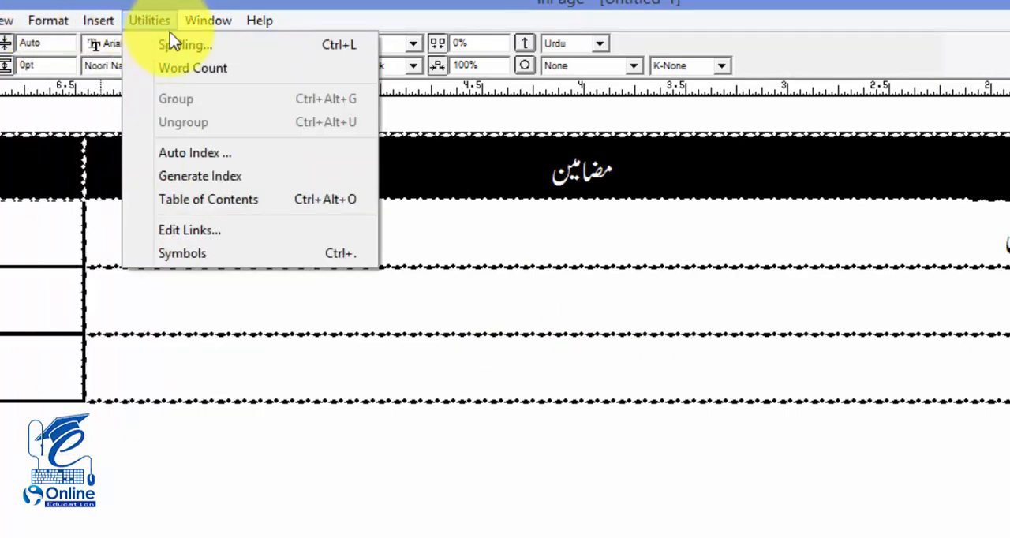